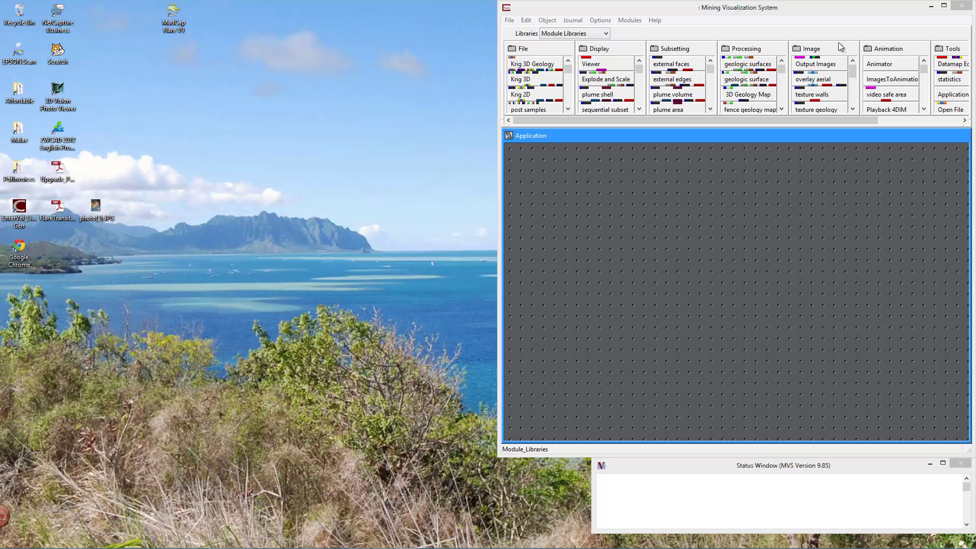
# - Add a post samples module to the application and load lffd-mip2-red.apdv from the Dense Data folder
pyautogui.moveTo(559, 109); pyautogui.dragTo(575, 173)
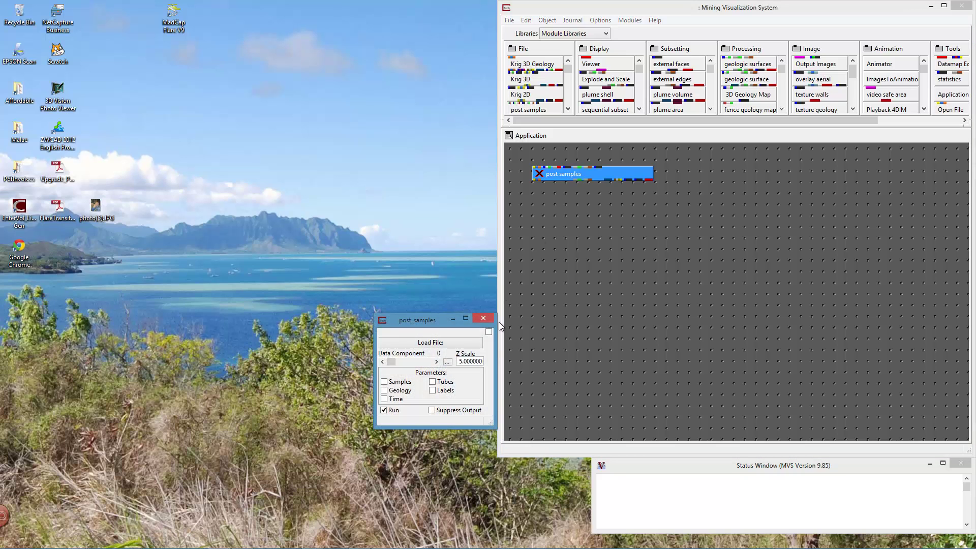
pyautogui.click(473, 351)
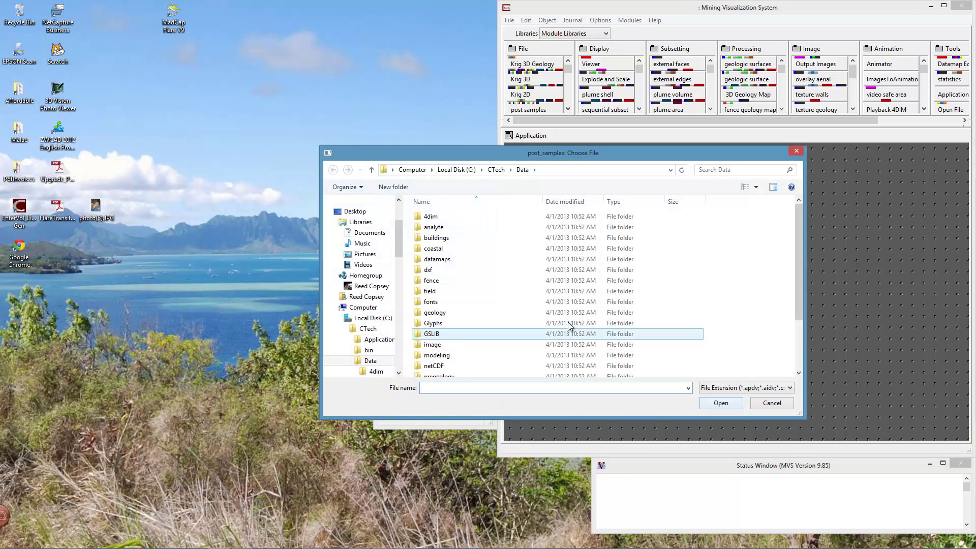
pyautogui.scroll(3, 365, 240)
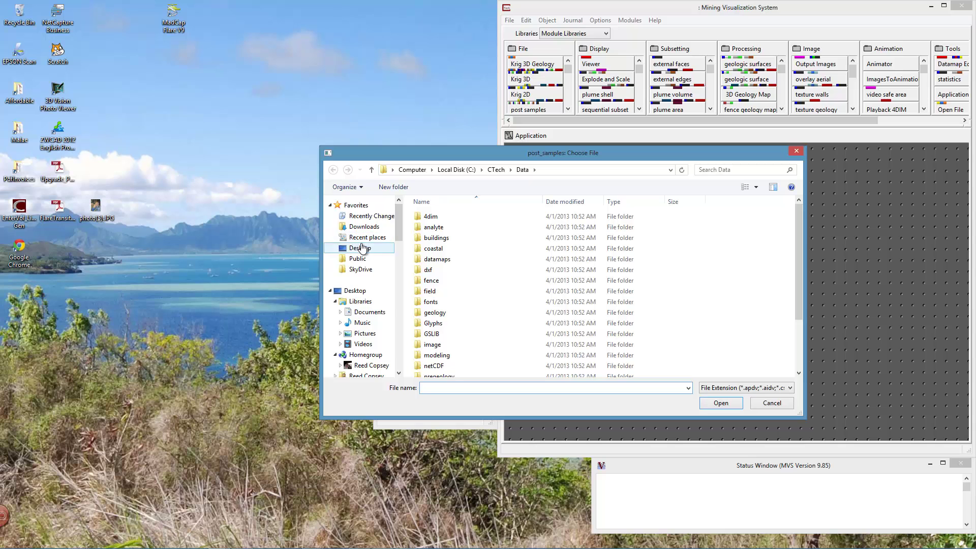
pyautogui.click(366, 239)
pyautogui.doubleClick(422, 222)
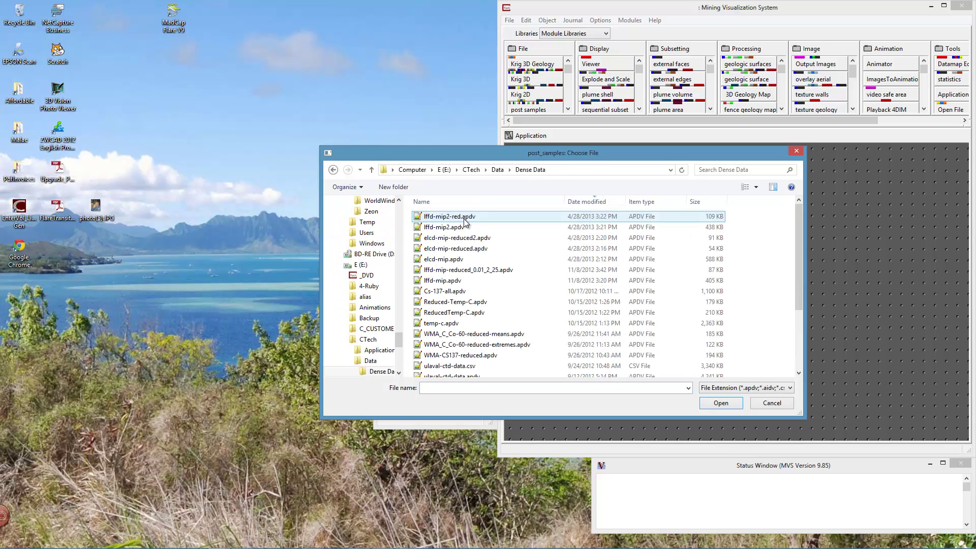
pyautogui.doubleClick(464, 218)
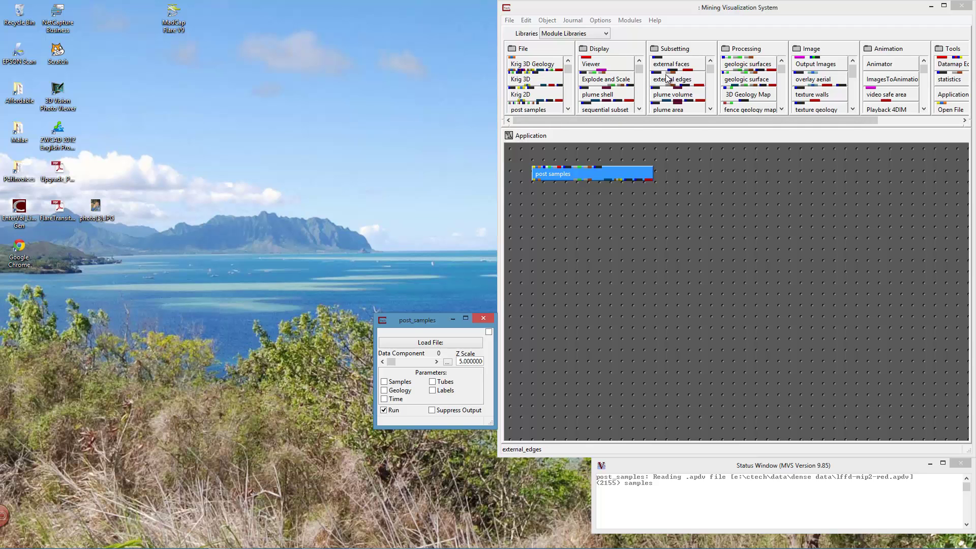
# - Add a Viewer module connected to the post samples object output and view the borings obliquely from the side
pyautogui.moveTo(628, 65); pyautogui.dragTo(623, 213)
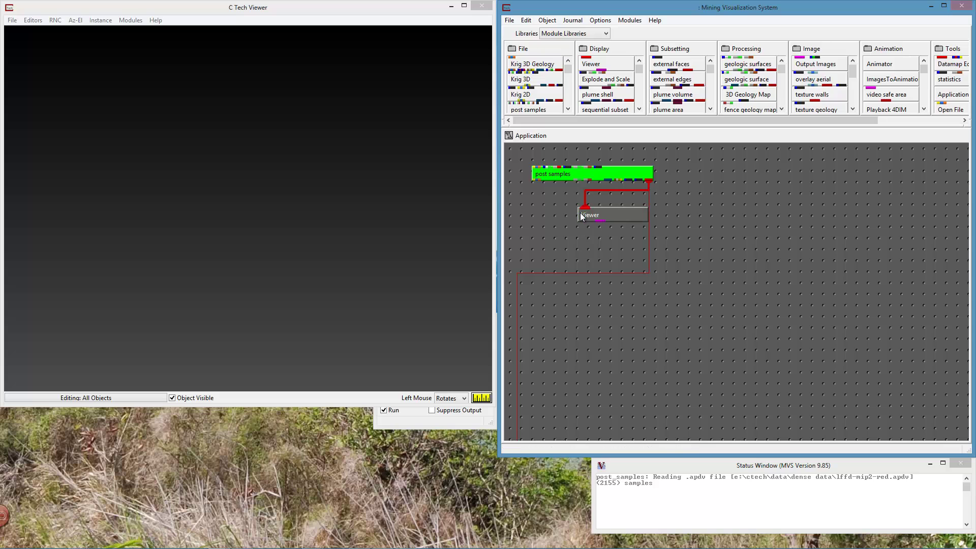
pyautogui.click(270, 232)
pyautogui.moveTo(270, 232); pyautogui.dragTo(268, 116)
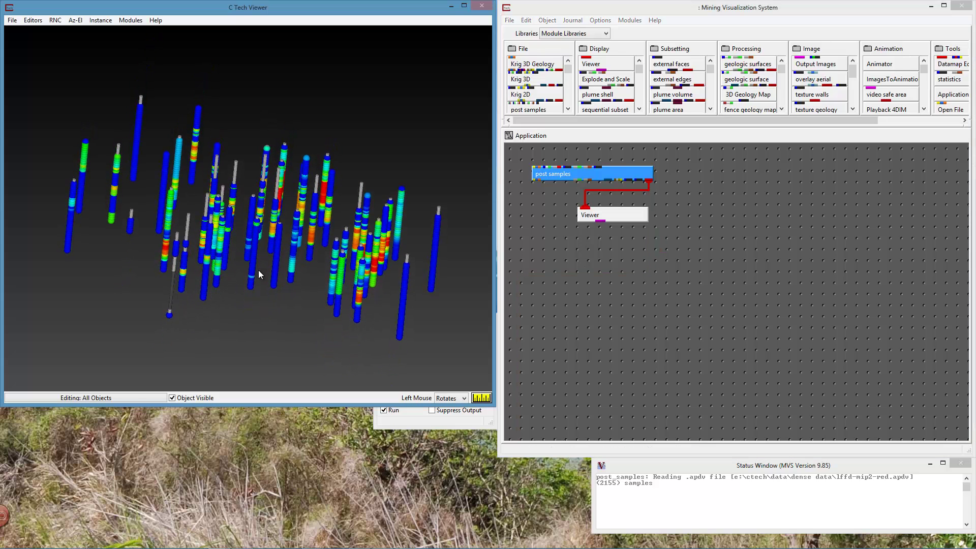
pyautogui.moveTo(258, 274); pyautogui.dragTo(221, 274)
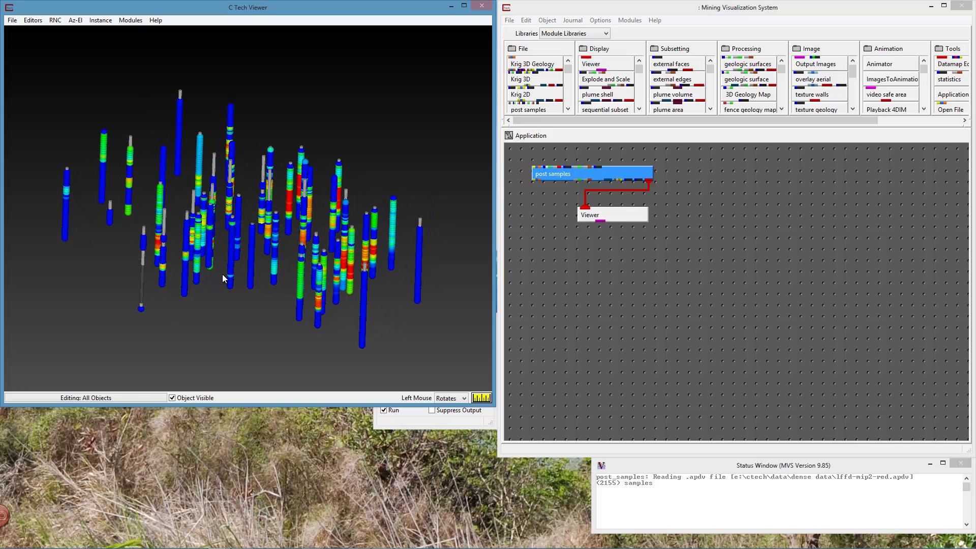
# - Turn off Display Spheres in the Samples settings of post samples
pyautogui.click(420, 422)
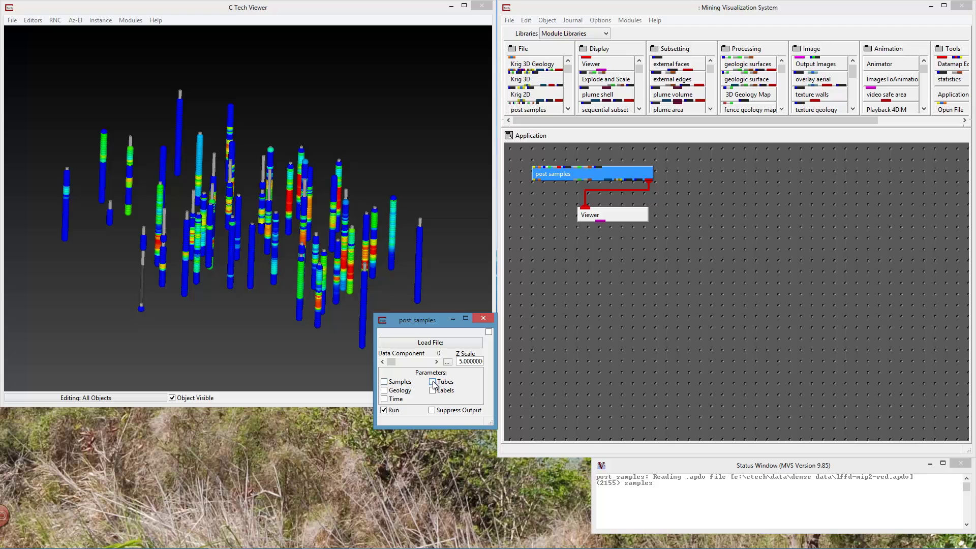
pyautogui.click(411, 382)
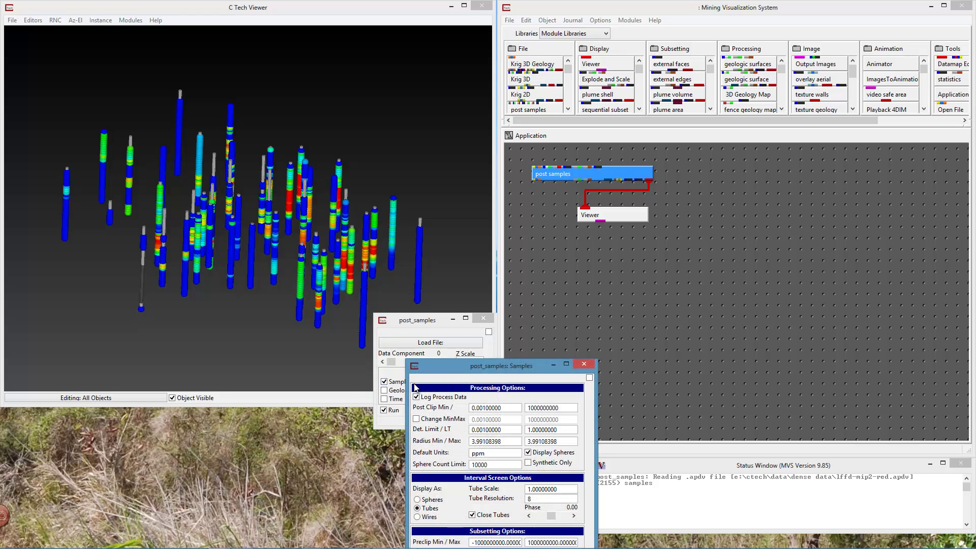
pyautogui.moveTo(465, 372); pyautogui.dragTo(486, 314)
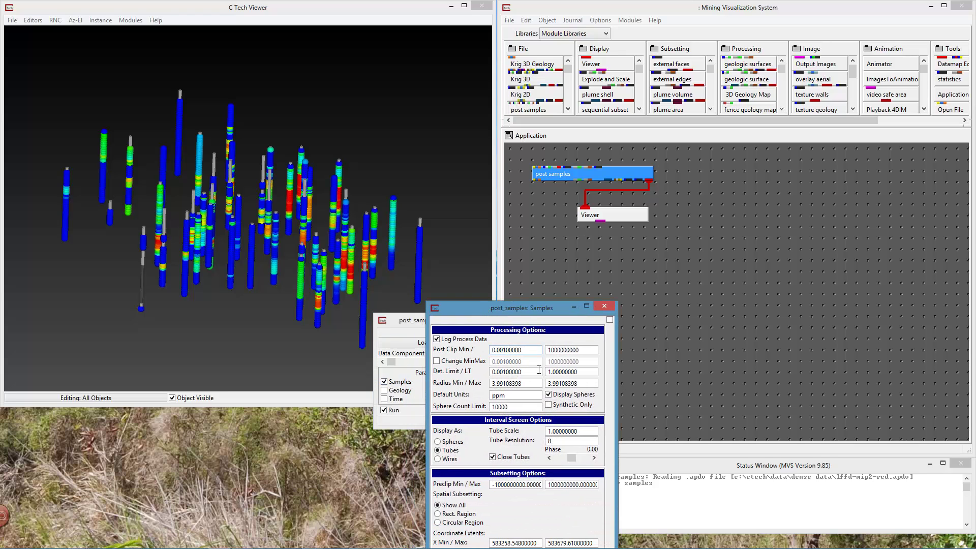
pyautogui.click(548, 394)
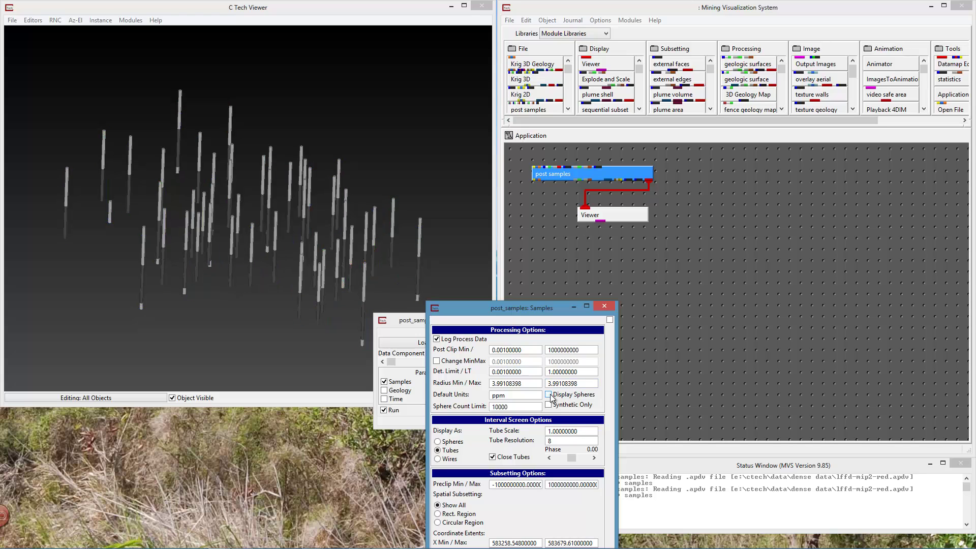
pyautogui.click(411, 382)
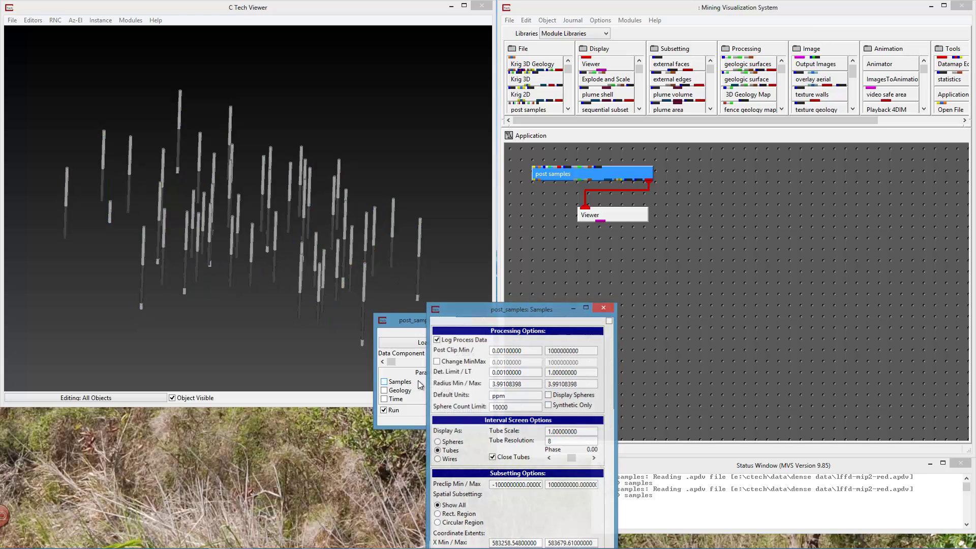
# - Display the color tubes as Tubes in the post samples Tubes settings and inspect the colored borings
pyautogui.click(431, 382)
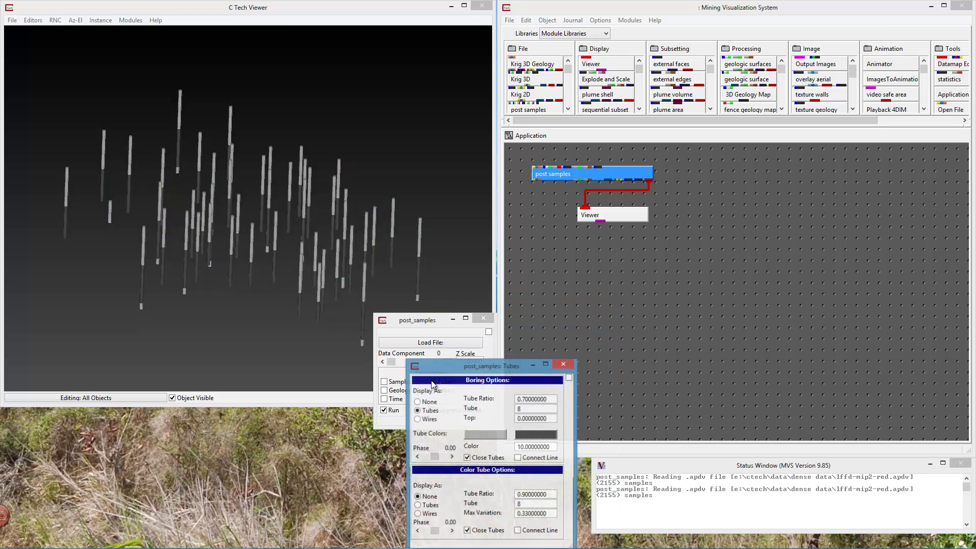
pyautogui.click(418, 506)
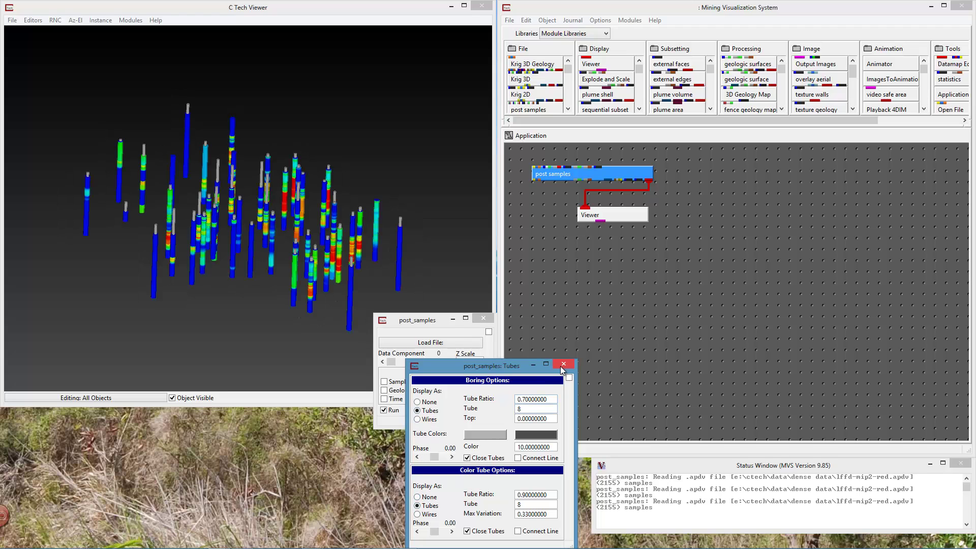
pyautogui.click(536, 364)
pyautogui.click(254, 249)
pyautogui.scroll(6, 237, 254)
pyautogui.moveTo(242, 253); pyautogui.dragTo(239, 212)
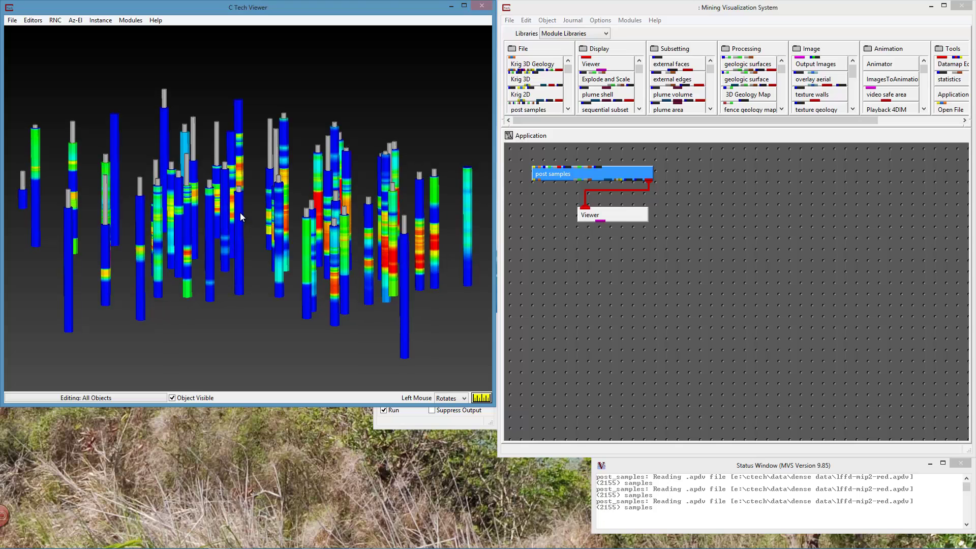
# - Set the minimum sample radius to 2 in the post samples Samples settings and inspect the variable-width tubes up close
pyautogui.click(433, 424)
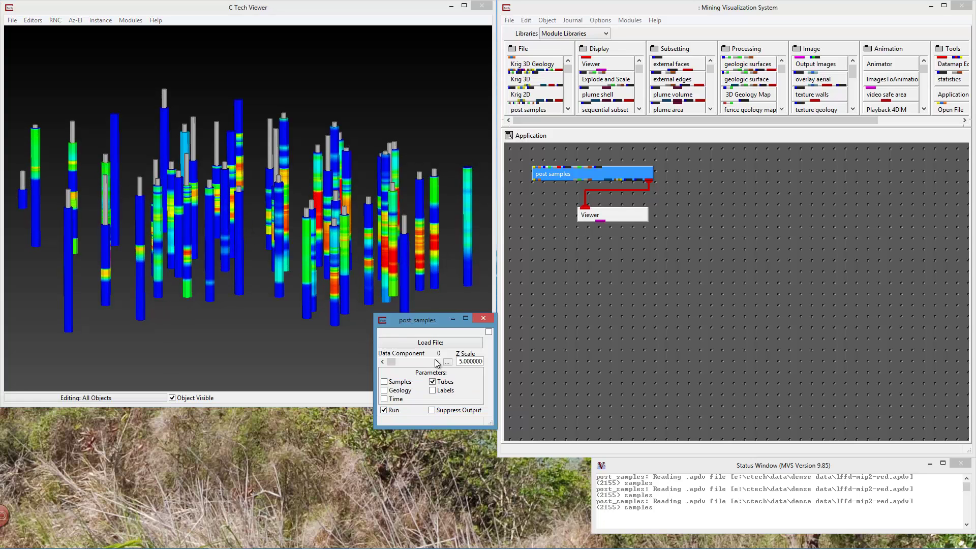
pyautogui.moveTo(434, 322); pyautogui.dragTo(520, 367)
pyautogui.click(485, 428)
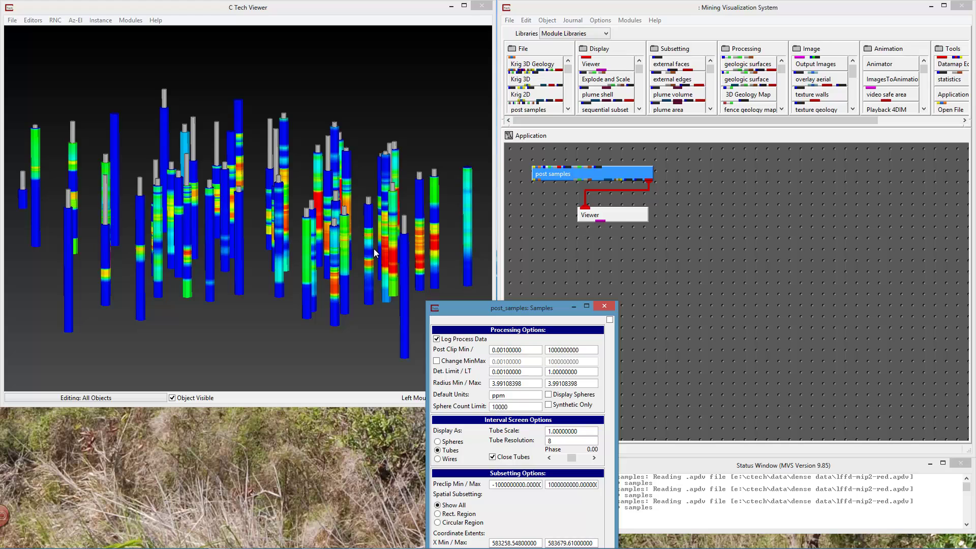
pyautogui.moveTo(534, 380); pyautogui.dragTo(456, 389)
pyautogui.write('2')
pyautogui.click(321, 334)
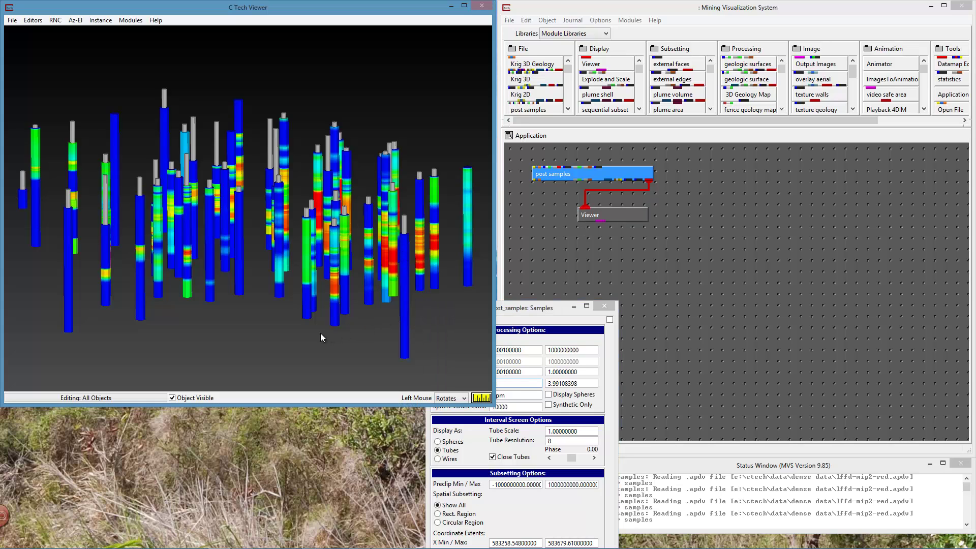
pyautogui.scroll(5, 236, 295)
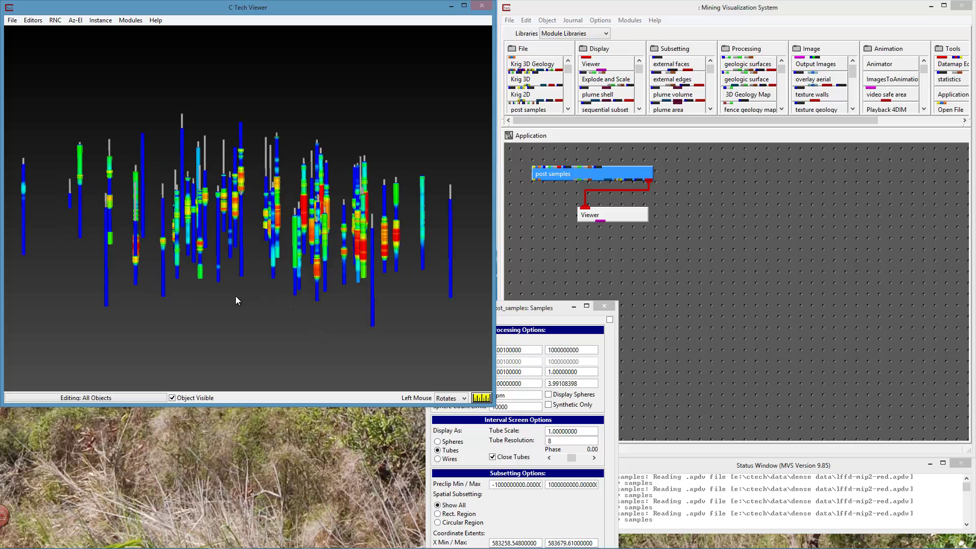
pyautogui.moveTo(238, 291)
pyautogui.mouseDown()
pyautogui.moveTo(274, 280)
pyautogui.moveTo(282, 291)
pyautogui.moveTo(245, 312)
pyautogui.moveTo(218, 299)
pyautogui.moveTo(246, 292)
pyautogui.mouseUp()
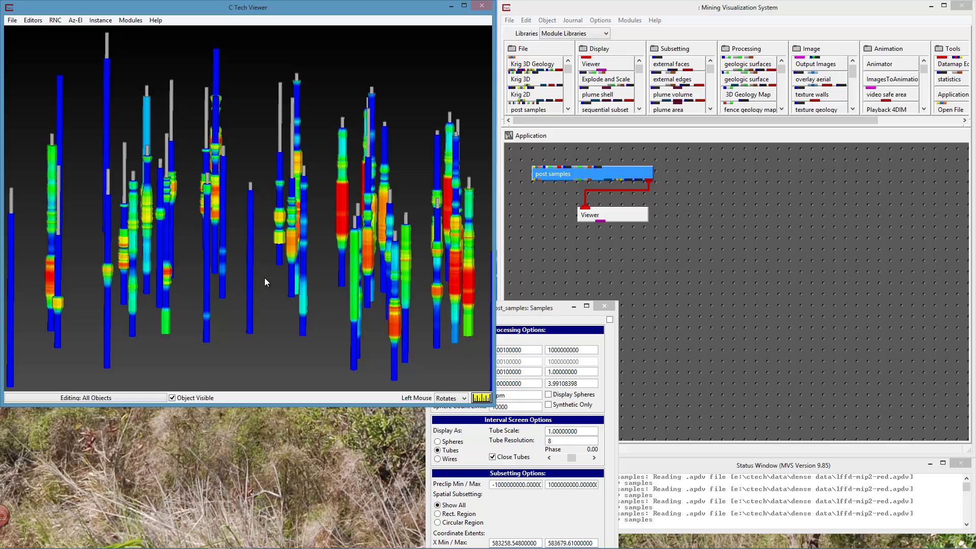
pyautogui.moveTo(214, 240); pyautogui.dragTo(194, 254)
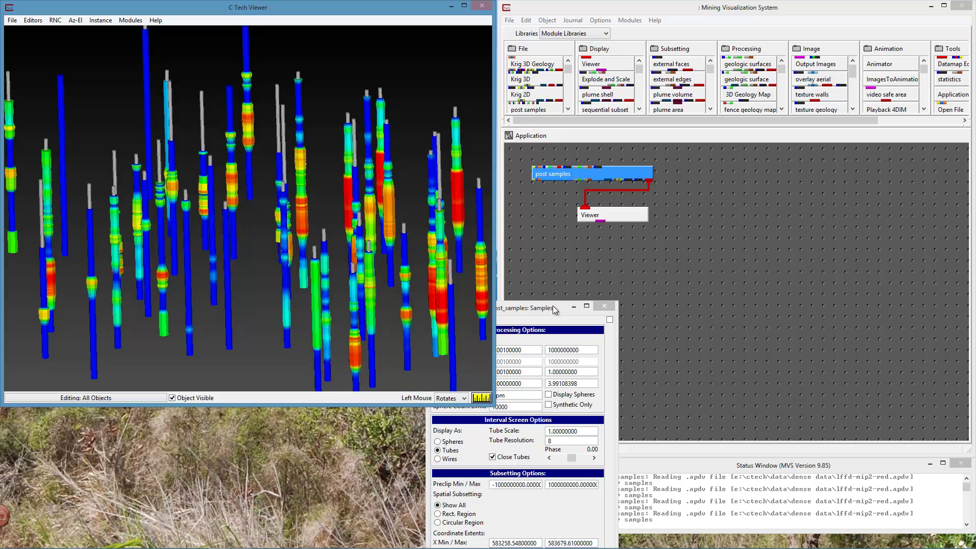
pyautogui.click(605, 307)
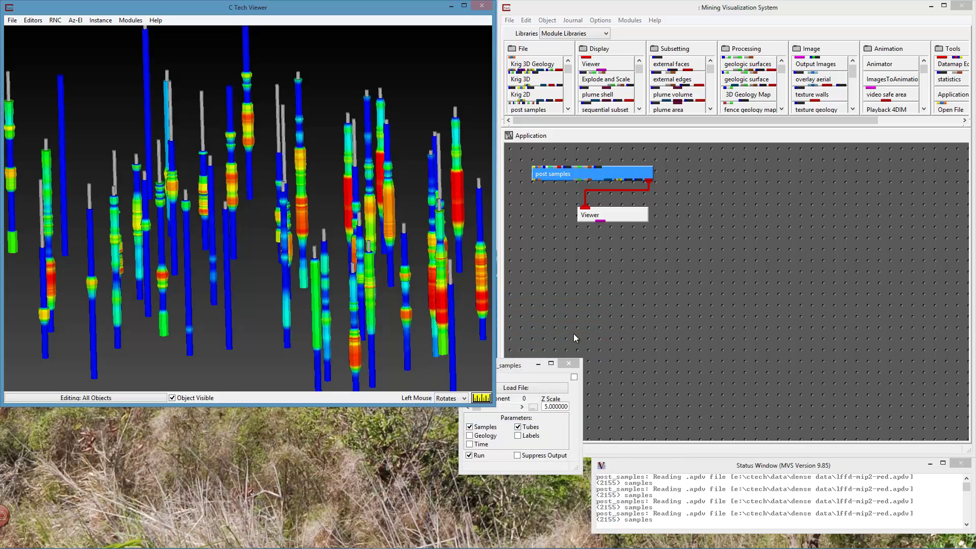
# - Examine the output subports of the post samples module in its object info
pyautogui.click(519, 426)
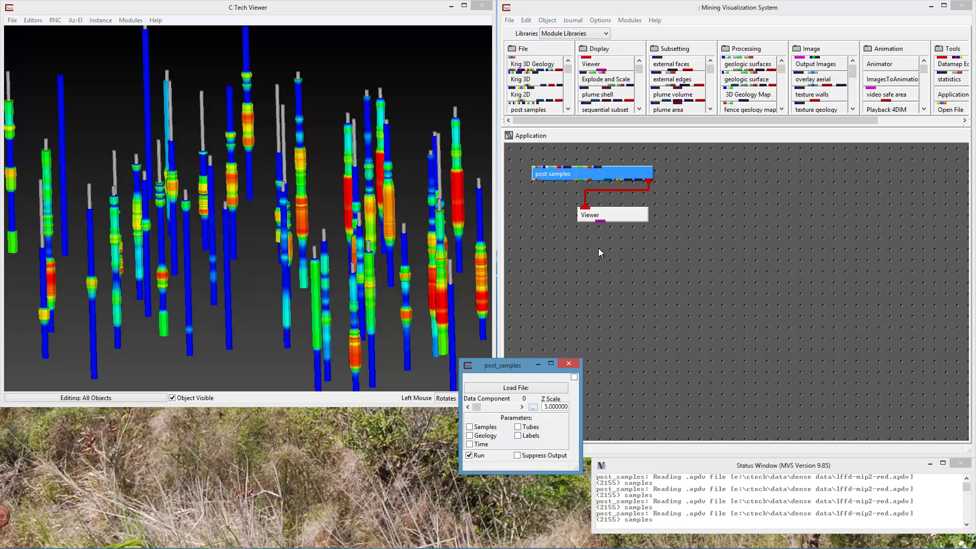
pyautogui.rightClick(623, 172)
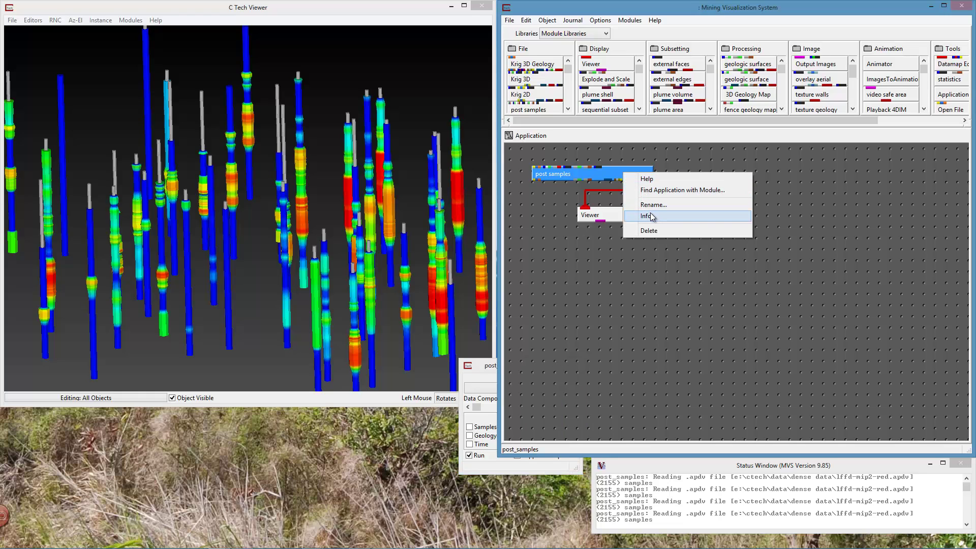
pyautogui.click(651, 213)
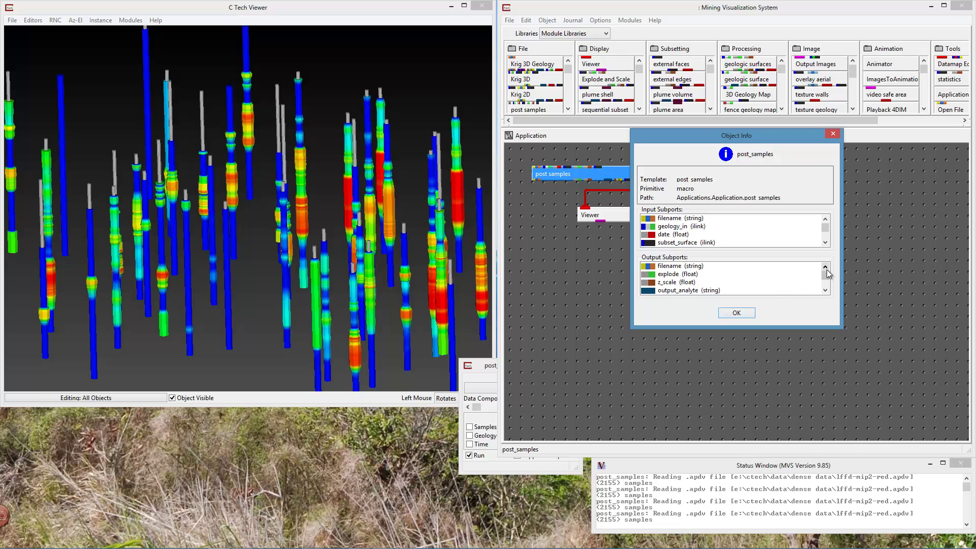
pyautogui.moveTo(827, 274); pyautogui.dragTo(826, 282)
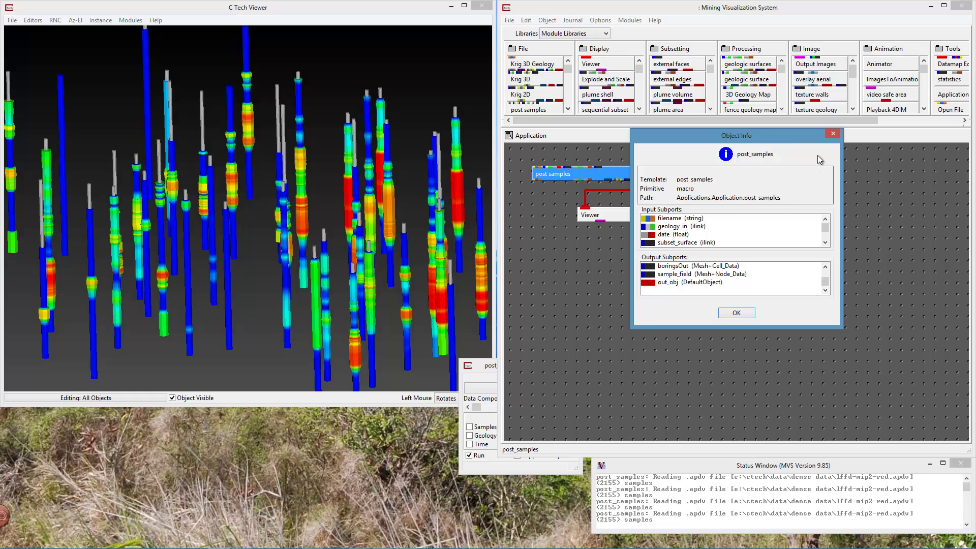
pyautogui.click(742, 315)
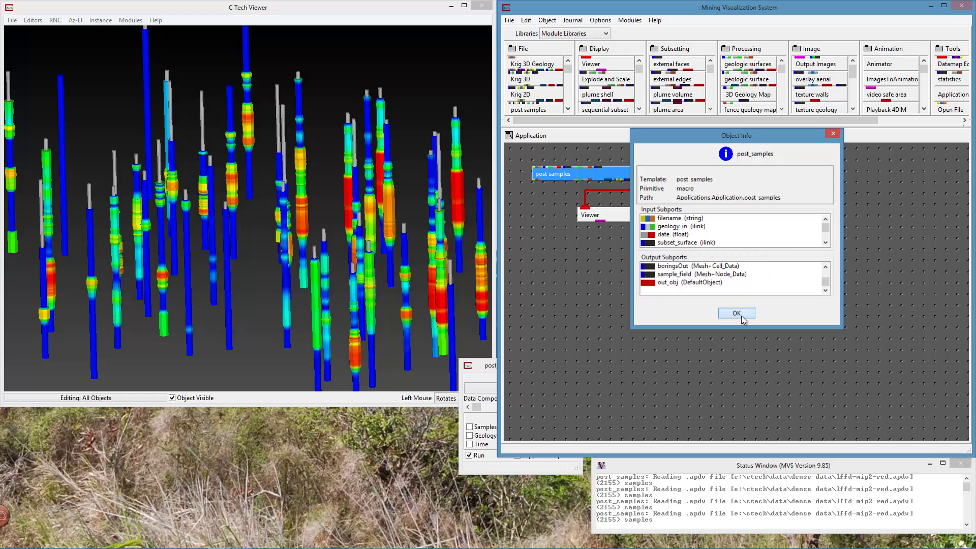
# - Disconnect the Viewer from post samples and insert a select data module between the sample field output and the Viewer
pyautogui.moveTo(648, 182); pyautogui.dragTo(614, 236)
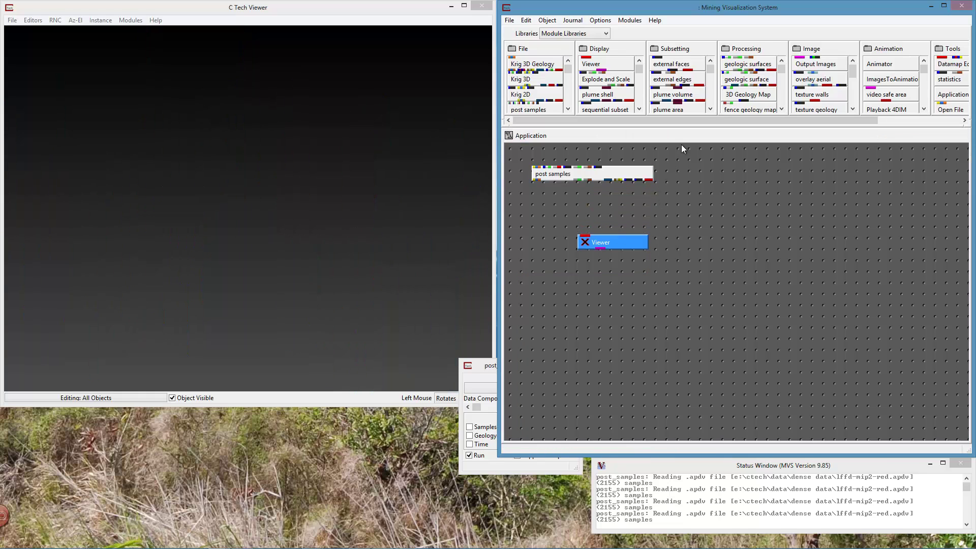
pyautogui.click(710, 90)
pyautogui.moveTo(690, 97); pyautogui.dragTo(603, 239)
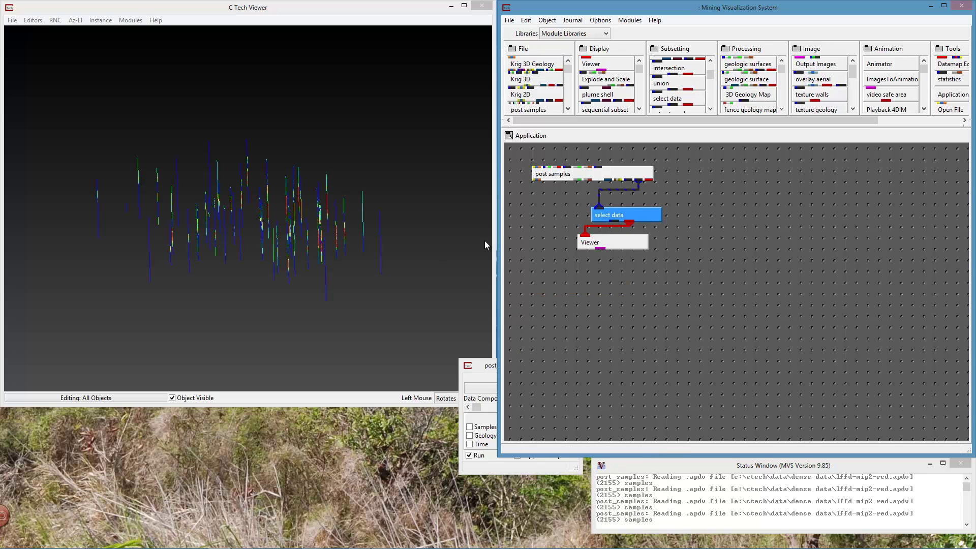
pyautogui.click(297, 274)
pyautogui.scroll(5, 298, 274)
pyautogui.moveTo(309, 263)
pyautogui.mouseDown()
pyautogui.moveTo(265, 273)
pyautogui.moveTo(331, 262)
pyautogui.moveTo(311, 269)
pyautogui.mouseUp()
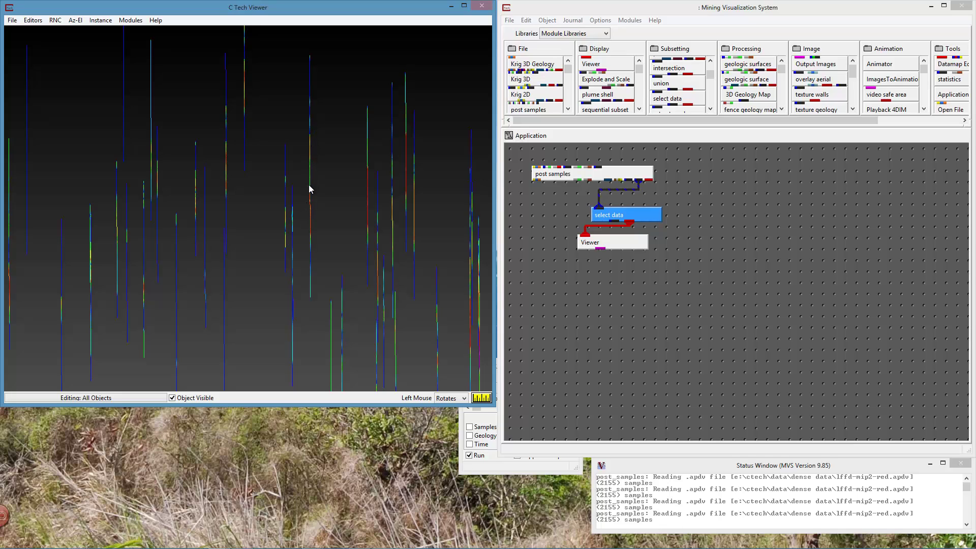
# - Examine the LFFD and Radius nodal data components in the select data module's settings
pyautogui.doubleClick(629, 207)
pyautogui.moveTo(403, 322); pyautogui.dragTo(580, 334)
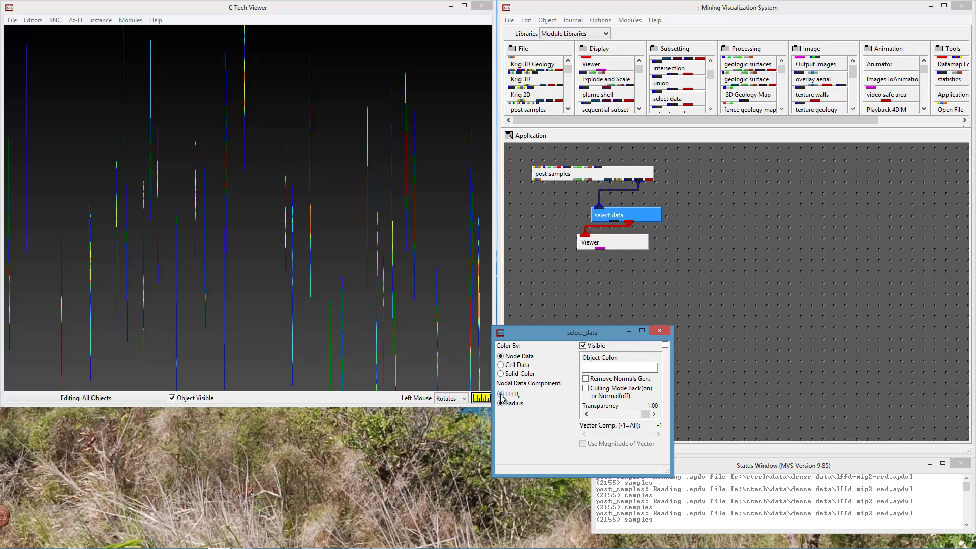
# - Delete the select data module and connect the post samples renderable output directly to the Viewer
pyautogui.click(601, 245)
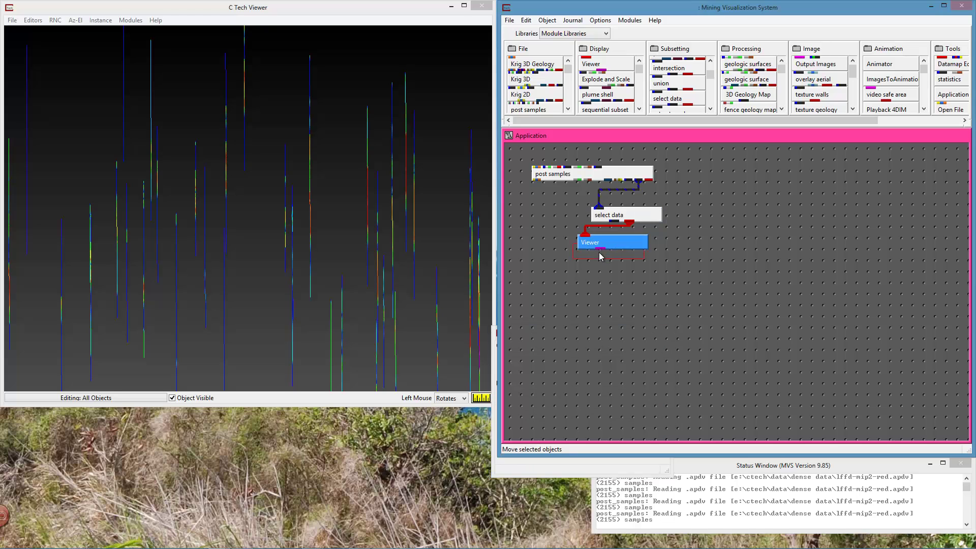
pyautogui.moveTo(599, 252); pyautogui.dragTo(594, 266)
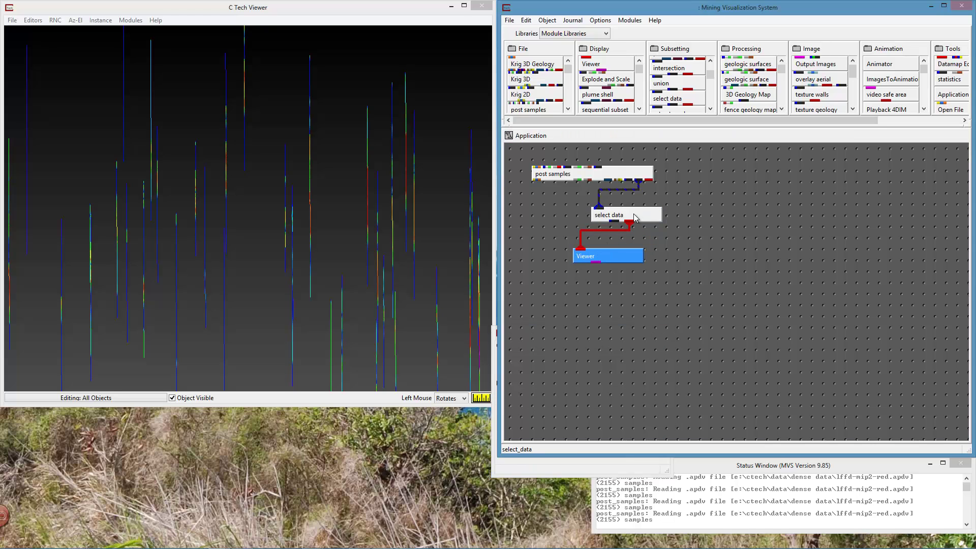
pyautogui.rightClick(633, 214)
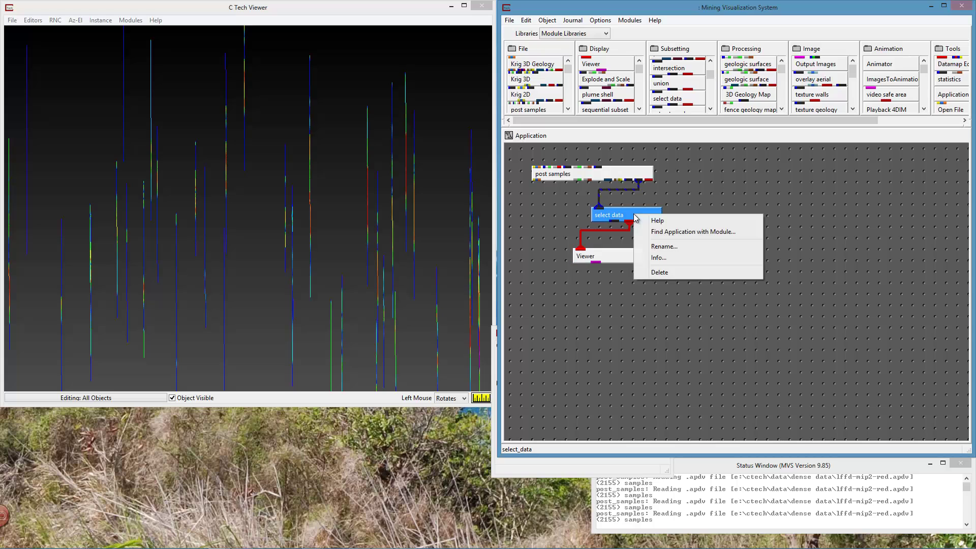
pyautogui.click(655, 272)
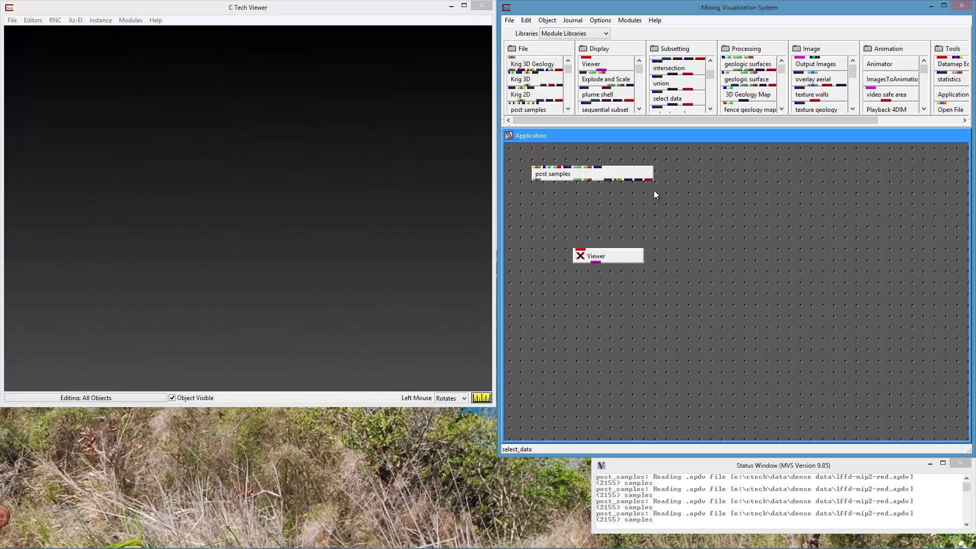
pyautogui.moveTo(650, 184); pyautogui.dragTo(579, 250)
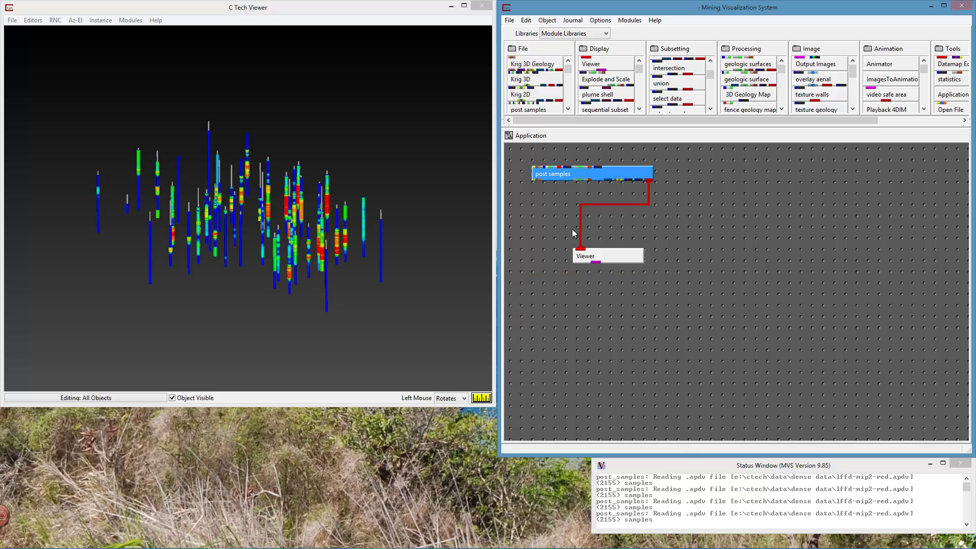
# - Set the Viewer camera's Auto-Normalize option to None with the colored tubes shown close up
pyautogui.click(252, 260)
pyautogui.scroll(10, 252, 260)
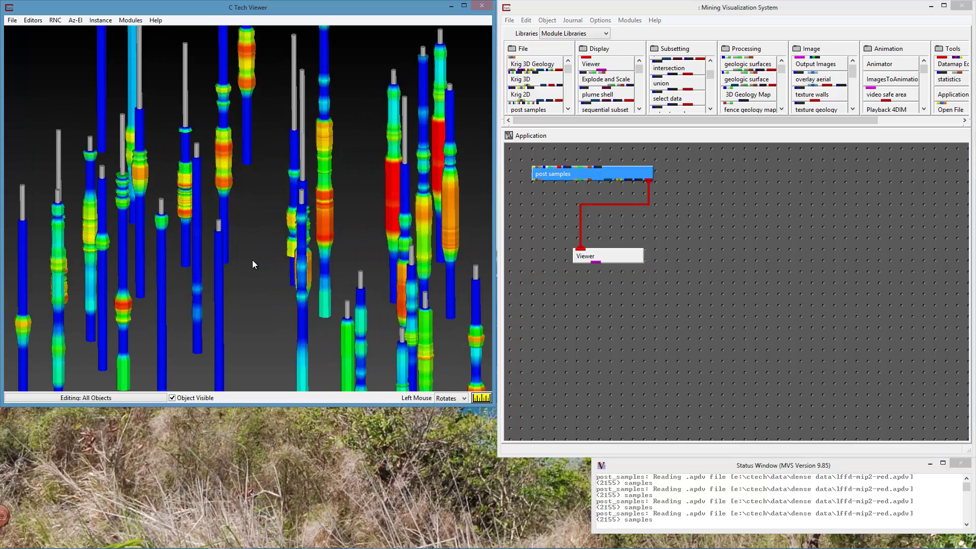
pyautogui.moveTo(251, 228); pyautogui.dragTo(253, 208)
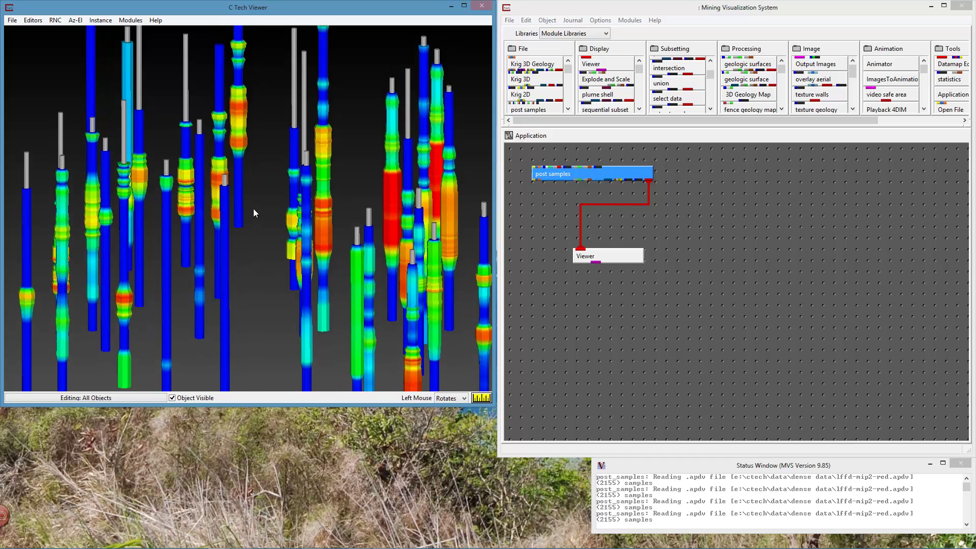
pyautogui.click(34, 19)
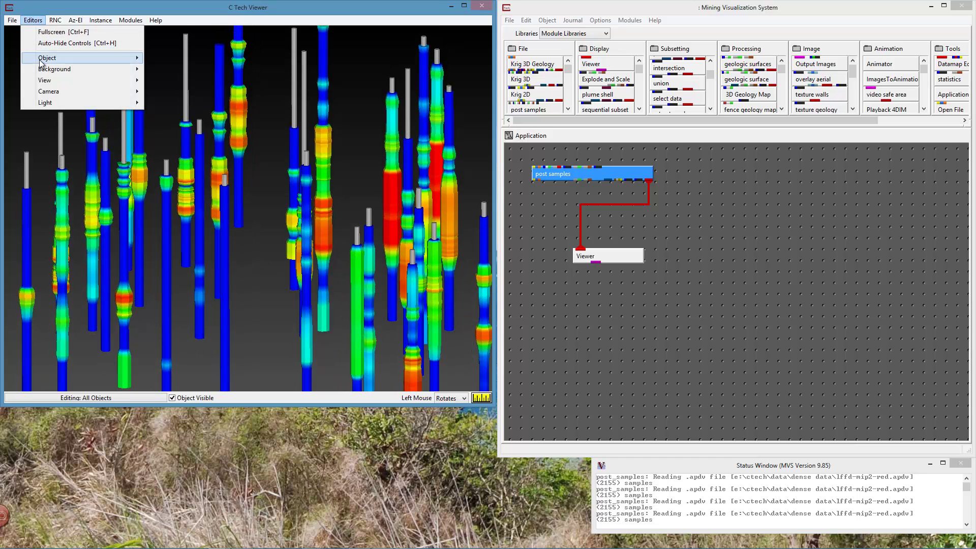
pyautogui.moveTo(79, 91)
pyautogui.moveTo(213, 91)
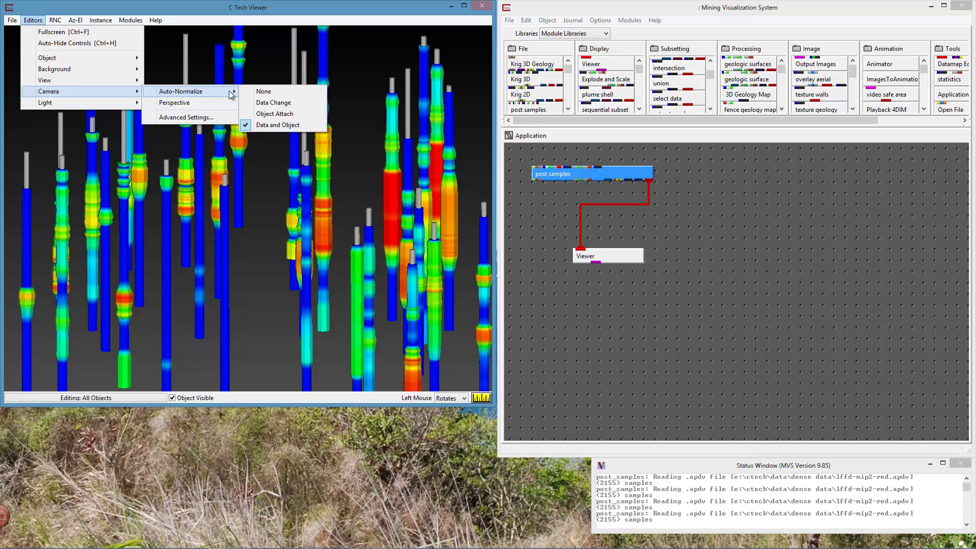
pyautogui.click(274, 91)
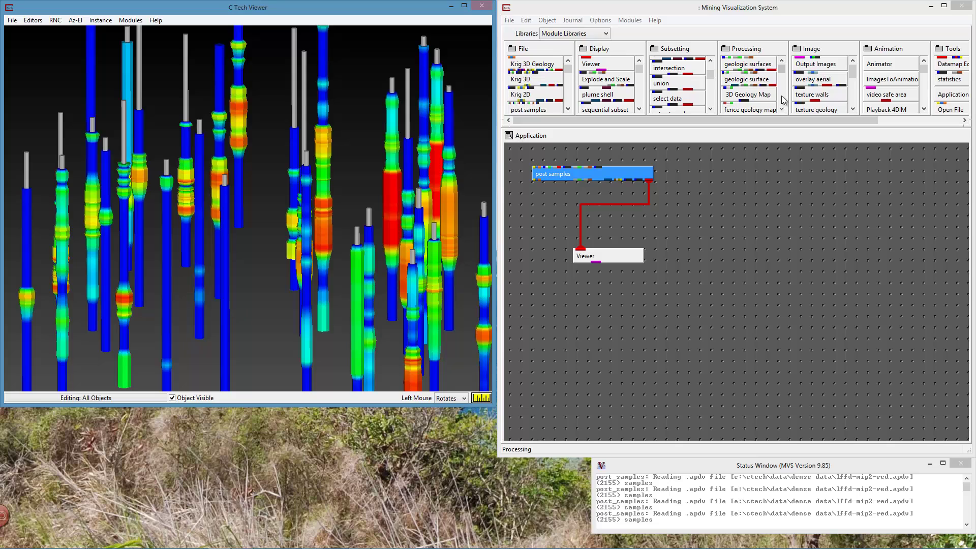
# - Add a field math module from the Processing library and feed it the sample field output of post samples
pyautogui.scroll(-3, 783, 100)
pyautogui.scroll(-4, 783, 99)
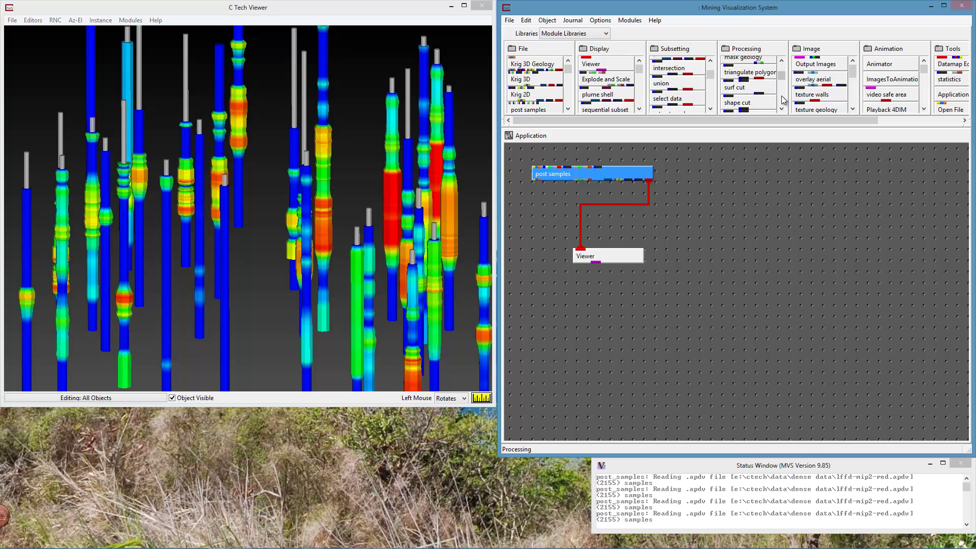
pyautogui.scroll(-2, 783, 100)
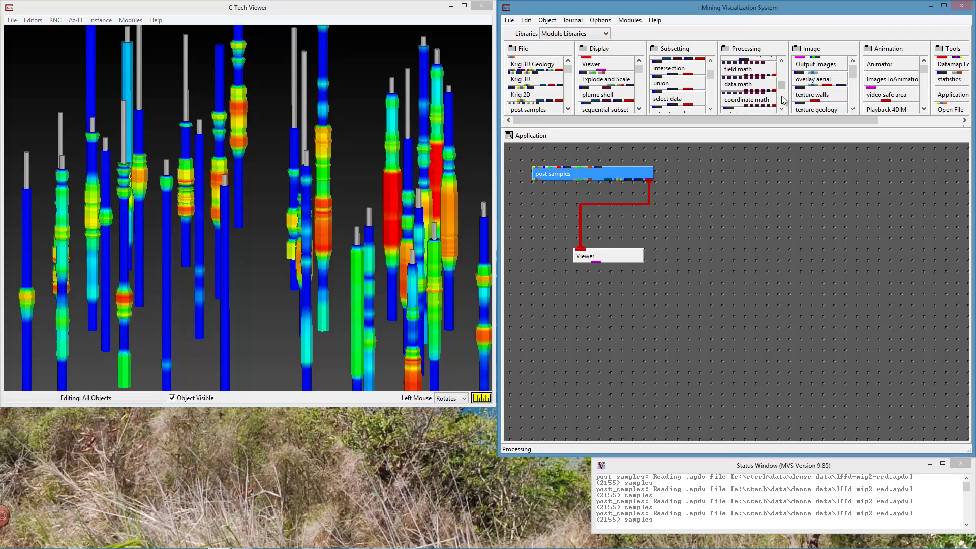
pyautogui.click(755, 71)
pyautogui.moveTo(755, 74); pyautogui.dragTo(684, 216)
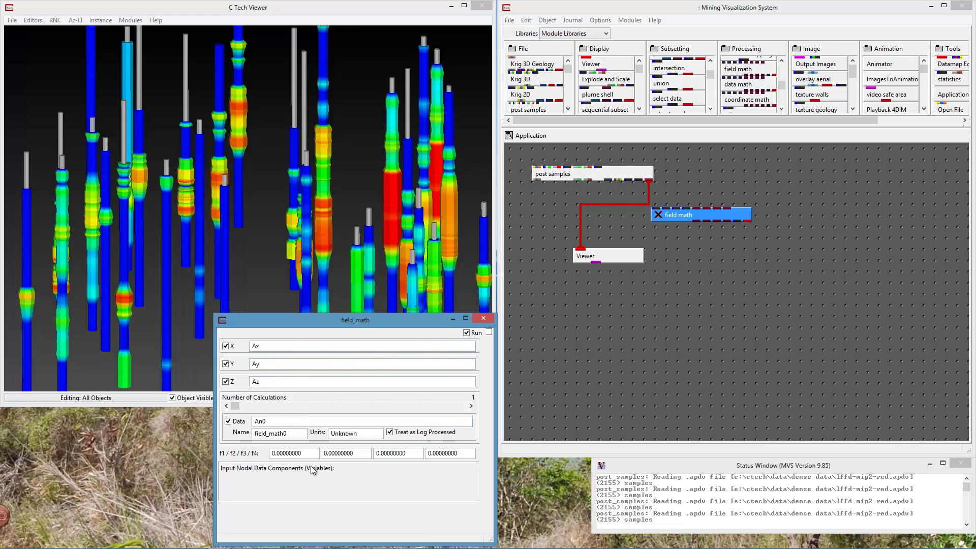
pyautogui.moveTo(647, 181); pyautogui.dragTo(653, 205)
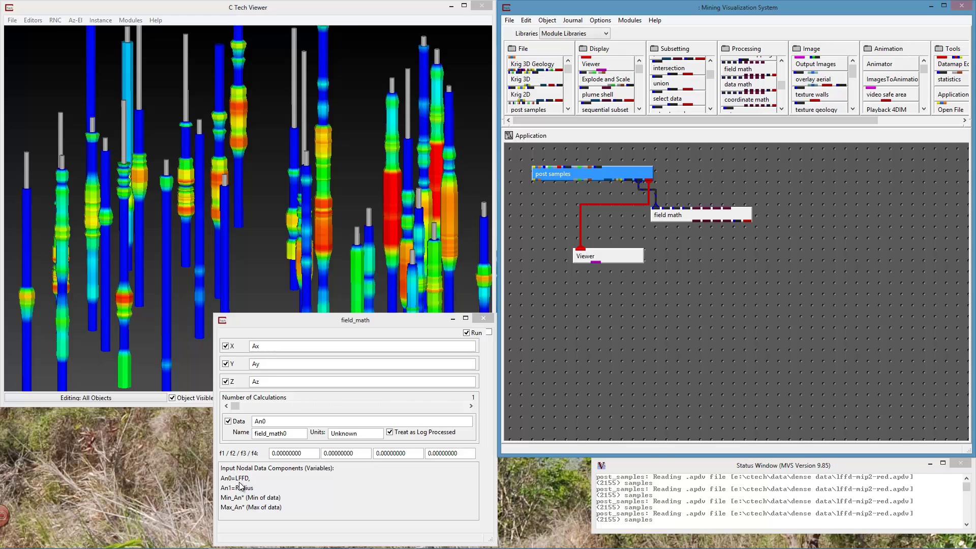
# - Turn off the Data calculation in field math and set its X expression to Ax+An1*f1+f2
pyautogui.click(228, 421)
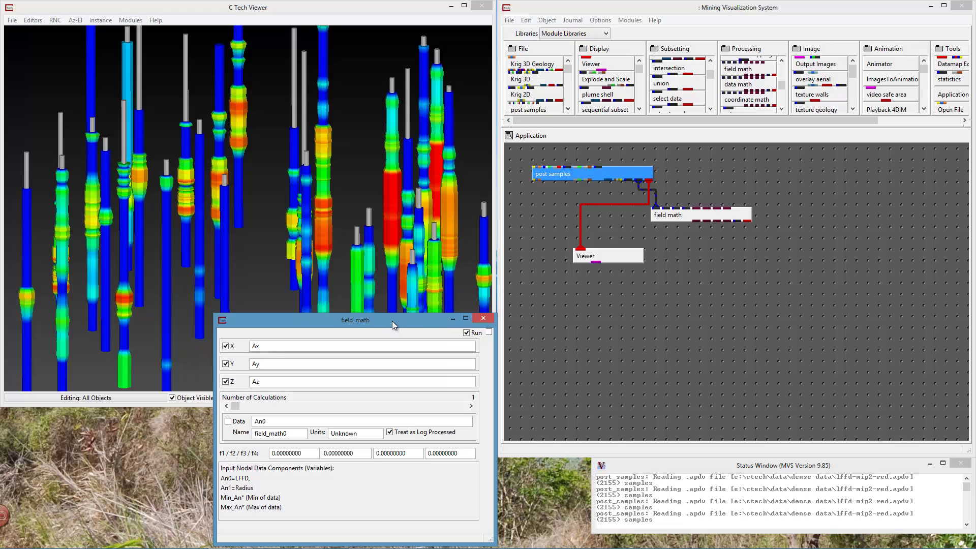
pyautogui.click(272, 348)
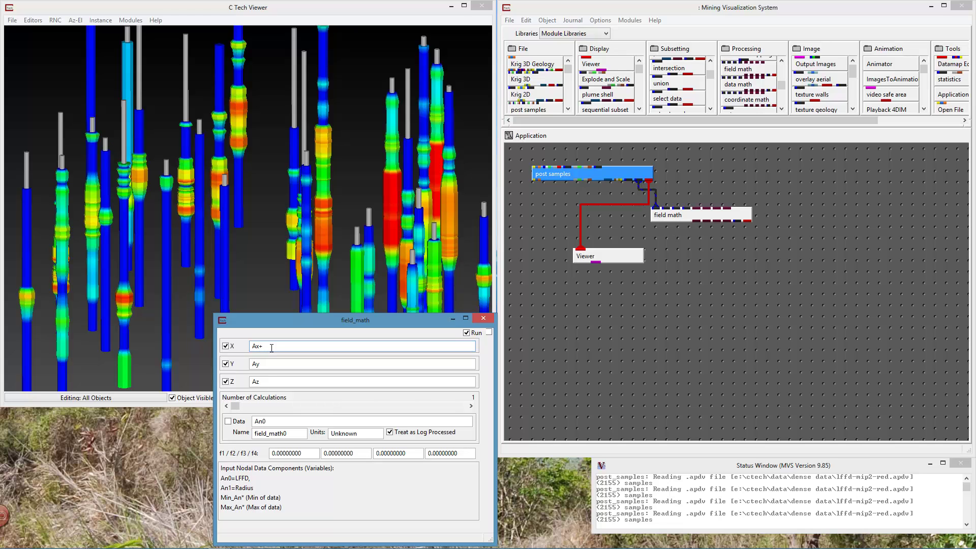
pyautogui.write('+An1*f1+f2')
pyautogui.click(280, 274)
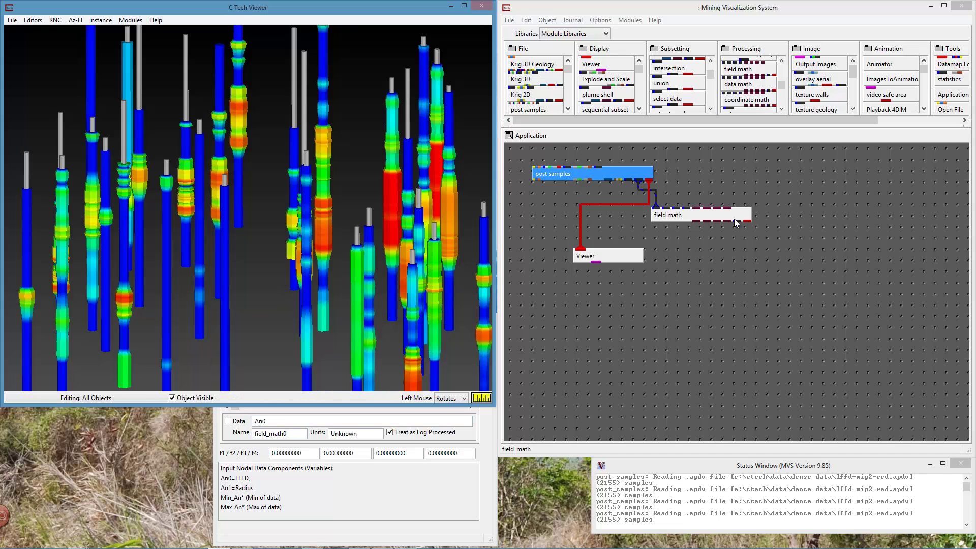
# - Disconnect post samples from the Viewer and connect the renderable output of field math to it instead
pyautogui.moveTo(650, 178); pyautogui.dragTo(580, 248)
pyautogui.moveTo(747, 222); pyautogui.dragTo(600, 238)
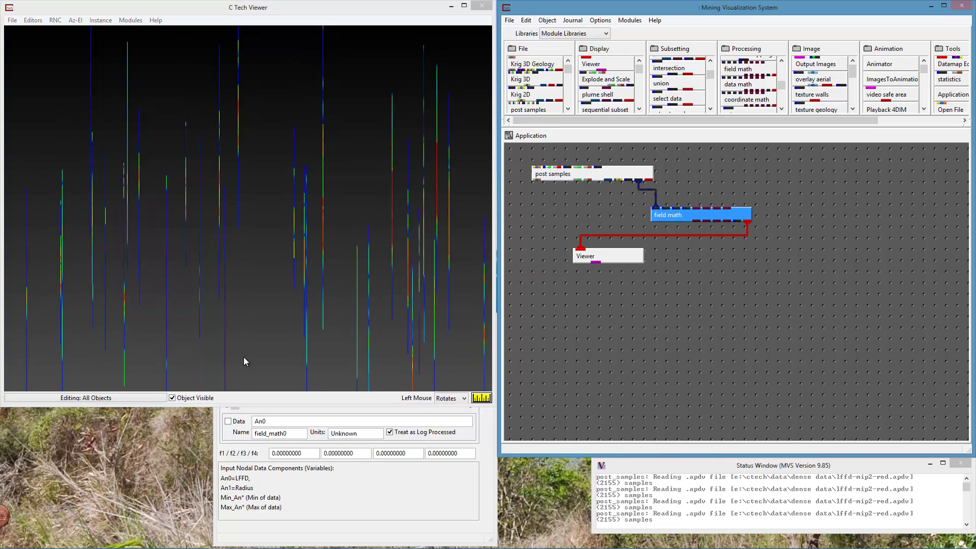
# - Set the f1 factor in field math to 2 and inspect the displaced sample lines in the Viewer
pyautogui.click(453, 482)
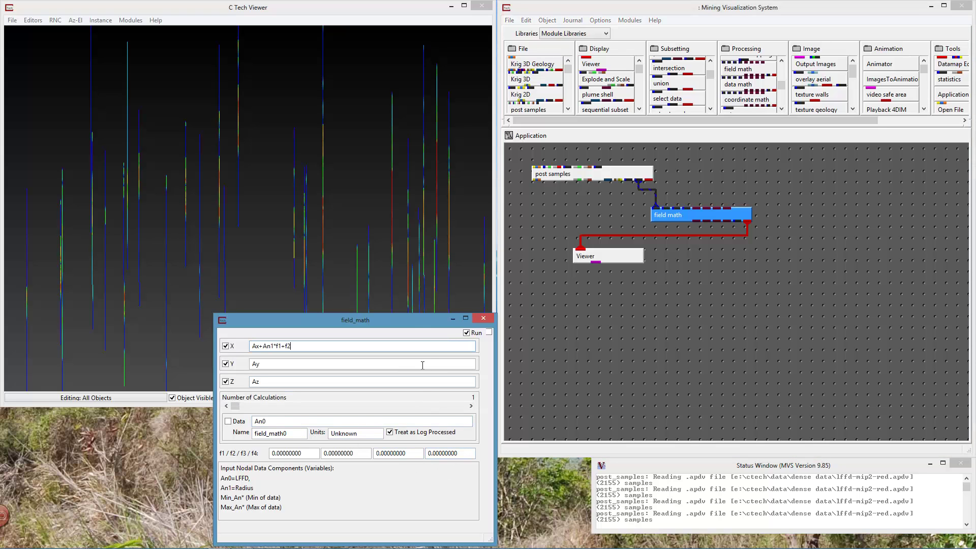
pyautogui.moveTo(413, 322); pyautogui.dragTo(711, 318)
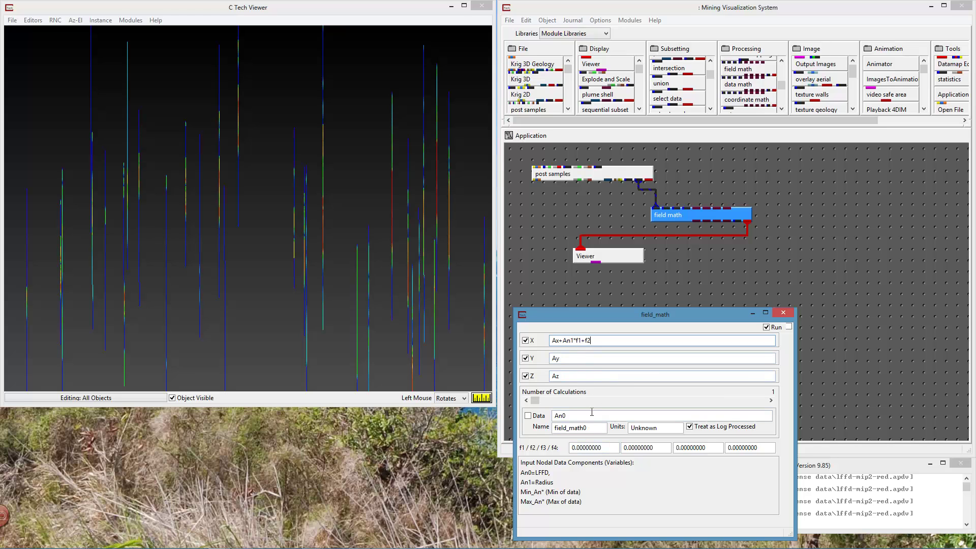
pyautogui.moveTo(604, 447); pyautogui.dragTo(569, 447)
pyautogui.write('2')
pyautogui.click(405, 458)
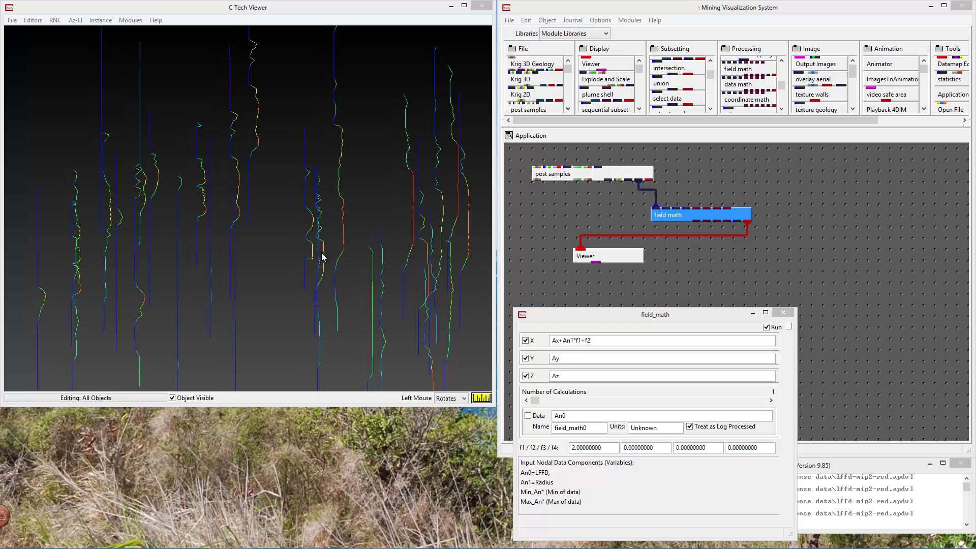
pyautogui.moveTo(311, 221); pyautogui.dragTo(300, 234)
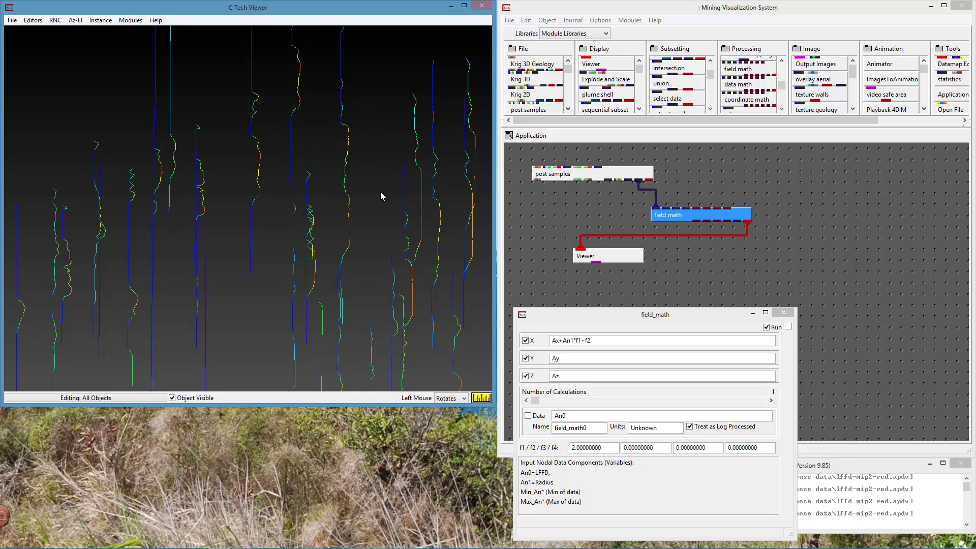
# - Reconnect post samples to the Viewer and compare the tubes with the field math curves from several angles
pyautogui.moveTo(645, 181); pyautogui.dragTo(596, 232)
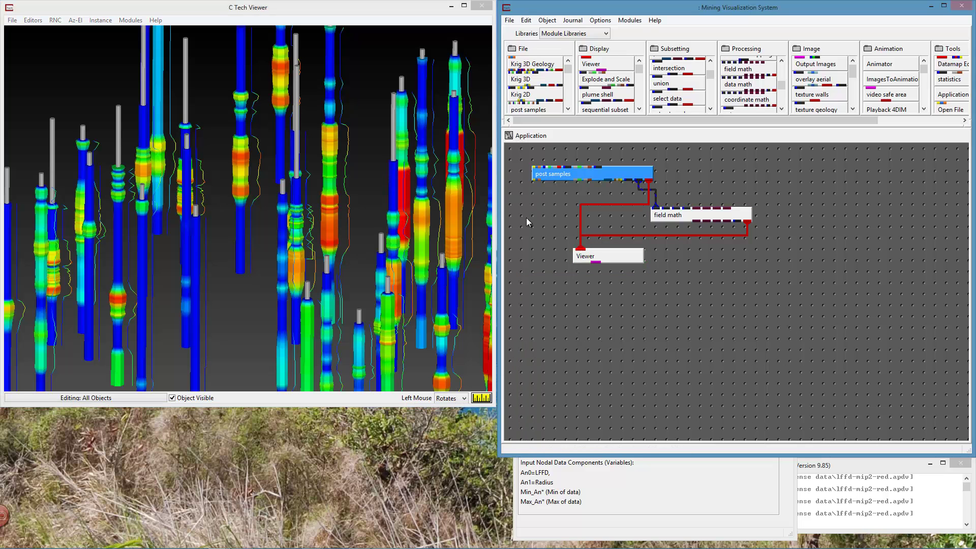
pyautogui.moveTo(298, 210); pyautogui.dragTo(308, 279)
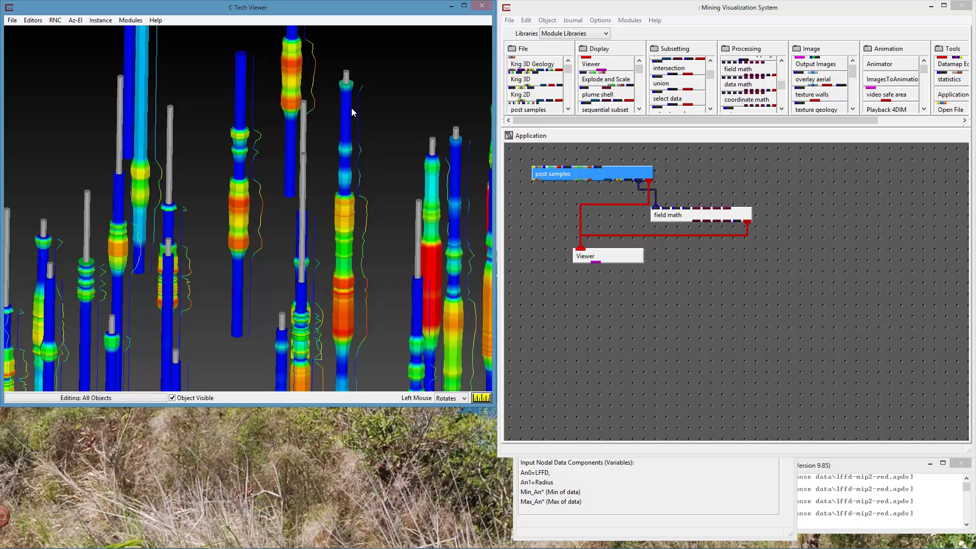
pyautogui.moveTo(355, 116); pyautogui.dragTo(358, 90)
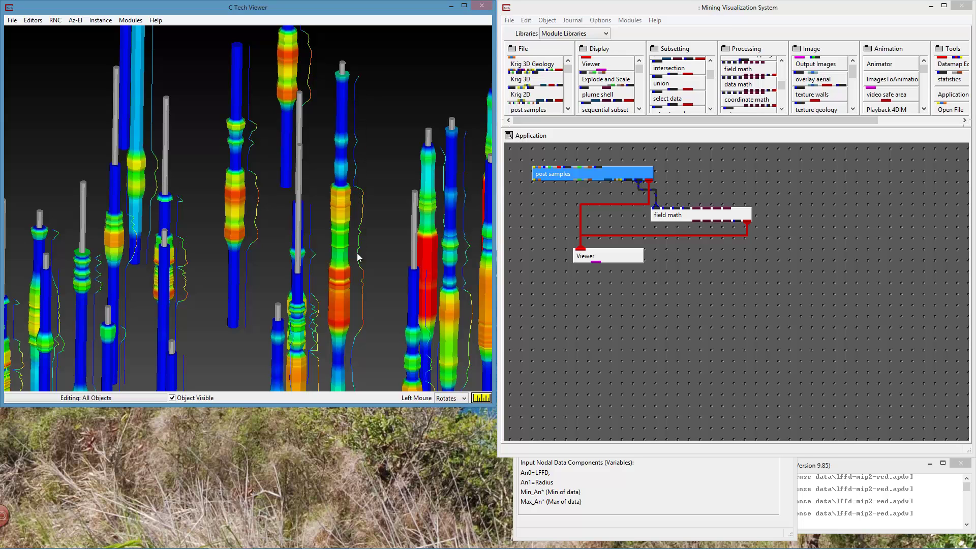
pyautogui.moveTo(357, 294); pyautogui.dragTo(349, 254)
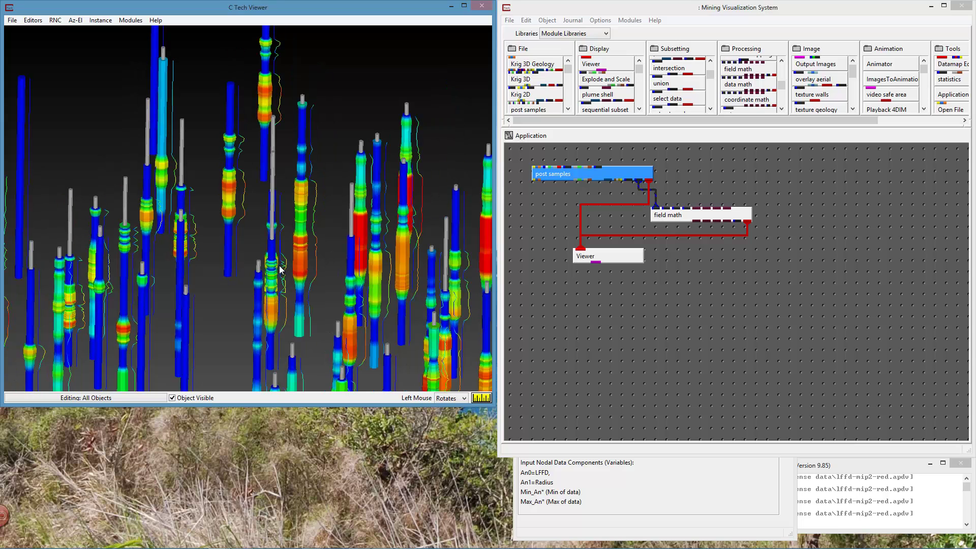
pyautogui.moveTo(266, 263); pyautogui.dragTo(311, 130)
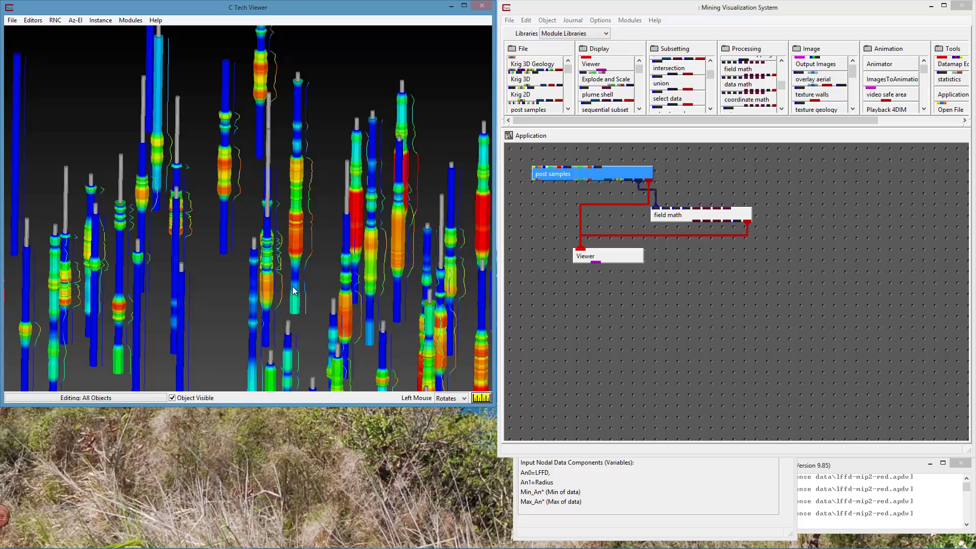
pyautogui.moveTo(320, 202); pyautogui.dragTo(314, 213)
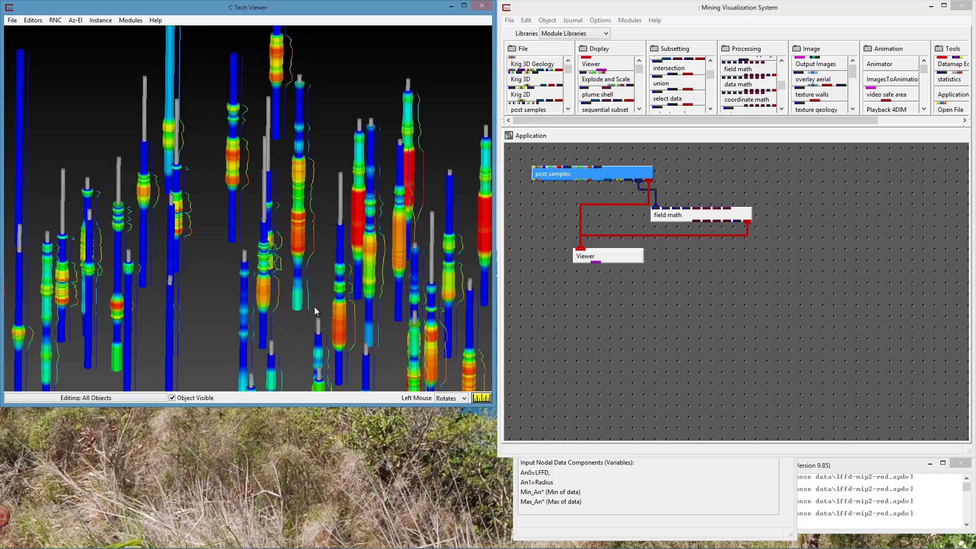
# - Change the X expression in field math to Ax+(An0-Min_An0)*f1+f2
pyautogui.click(671, 218)
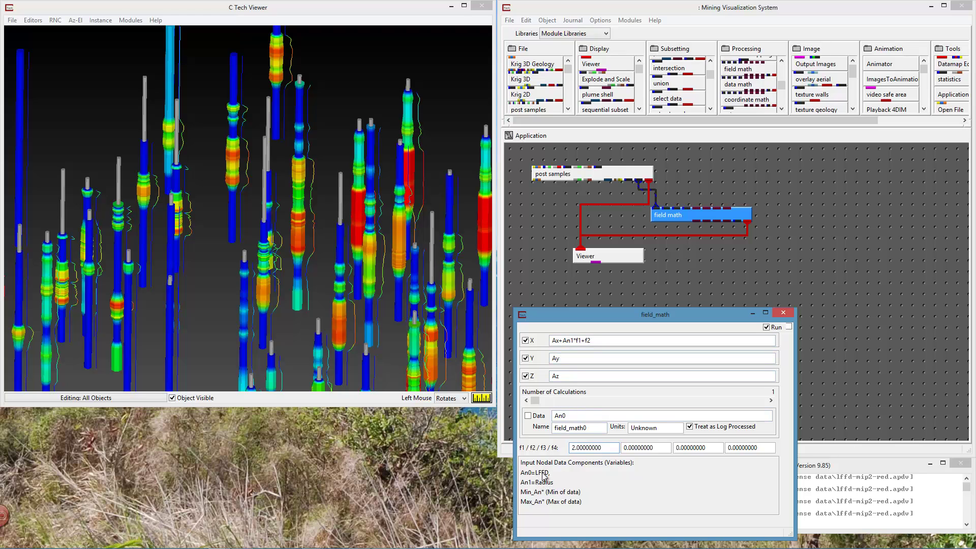
pyautogui.click(563, 339)
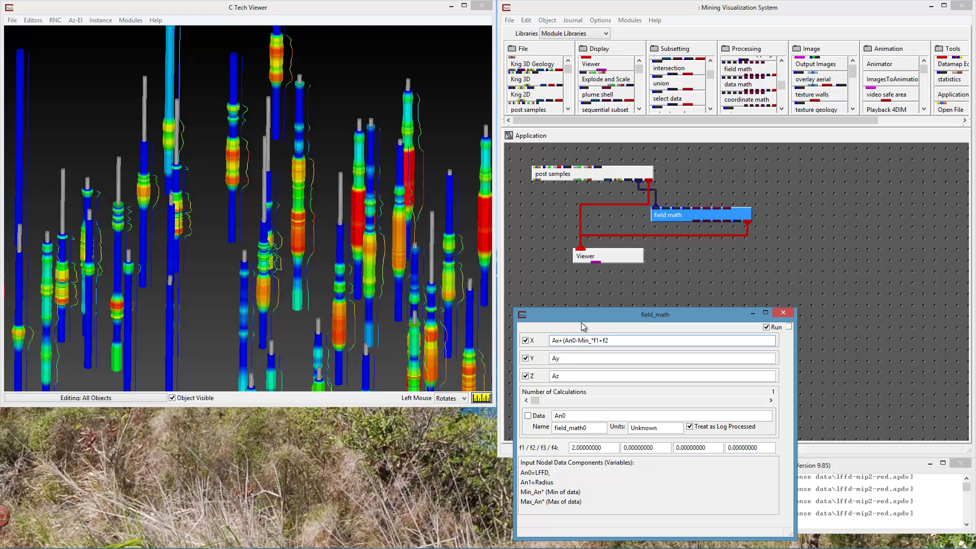
pyautogui.write('n0-Min_An0)')
pyautogui.click(399, 241)
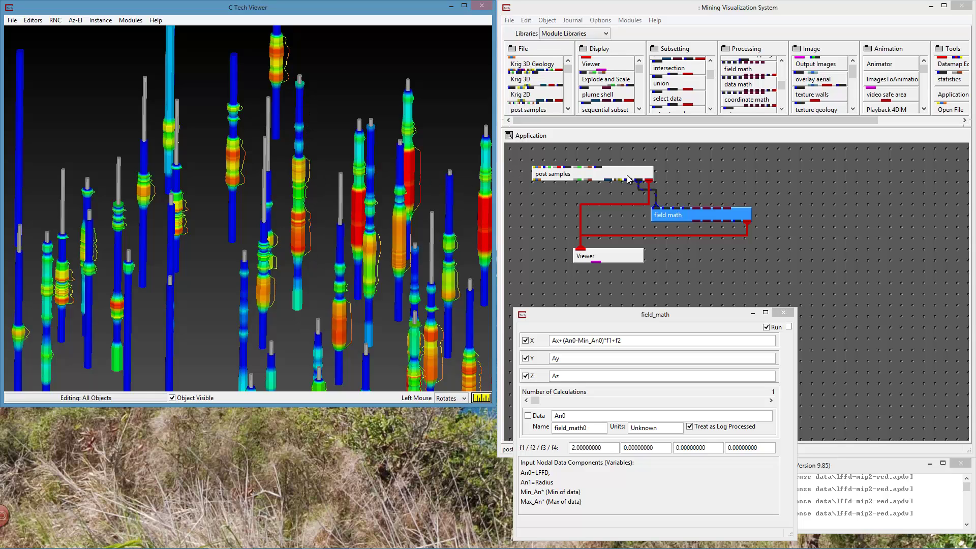
# - Disconnect the post samples output from the Viewer, keeping only the field math connection
pyautogui.click(605, 232)
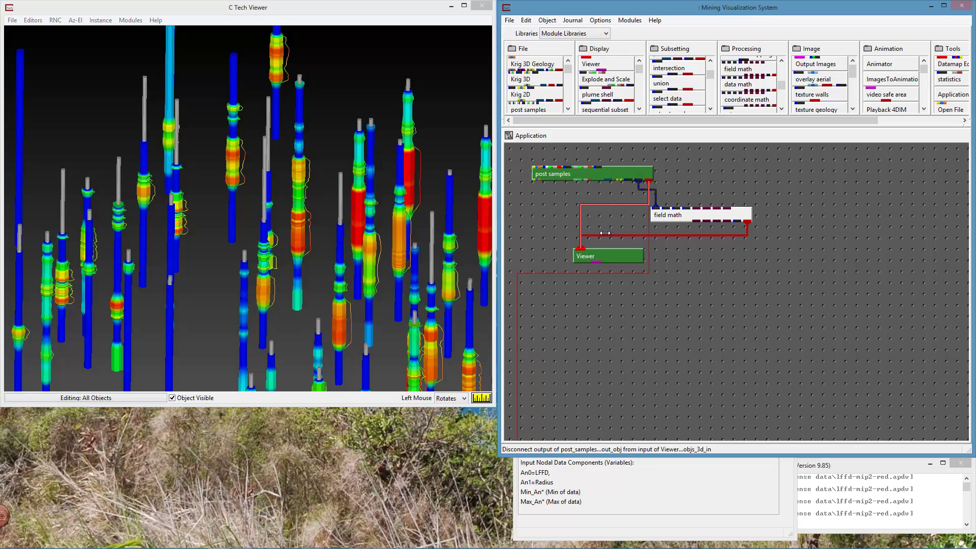
pyautogui.click(605, 232)
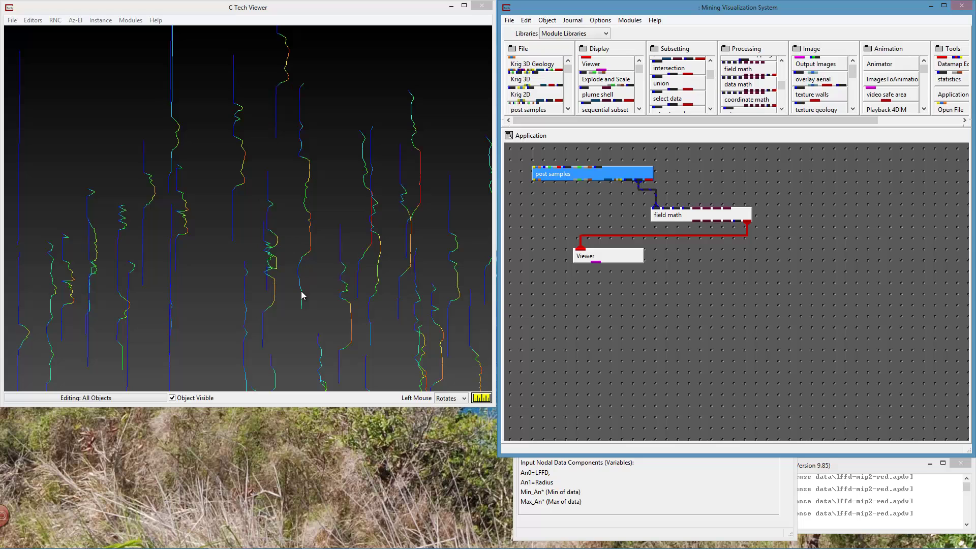
# - Set the f2 offset in field math to 2 to shift the sample curves along X
pyautogui.doubleClick(673, 217)
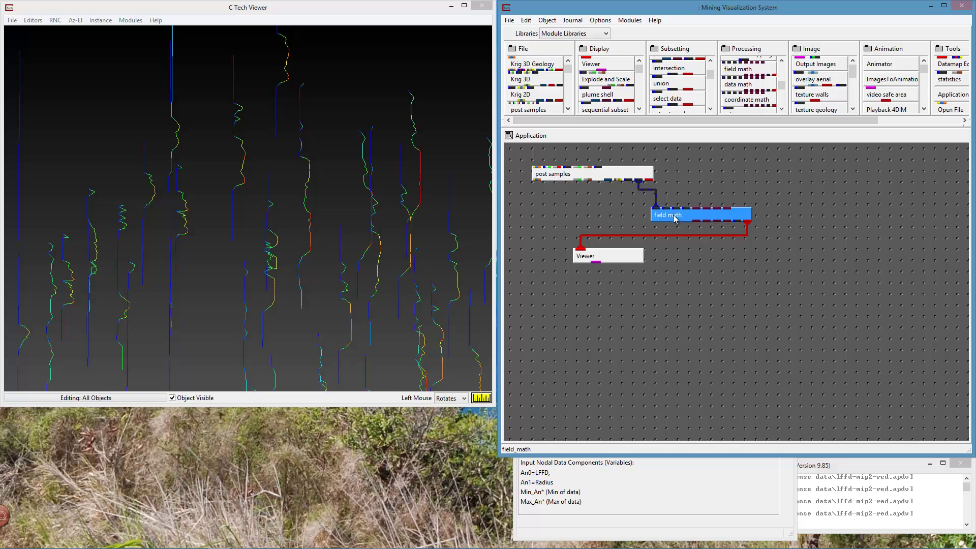
pyautogui.click(604, 340)
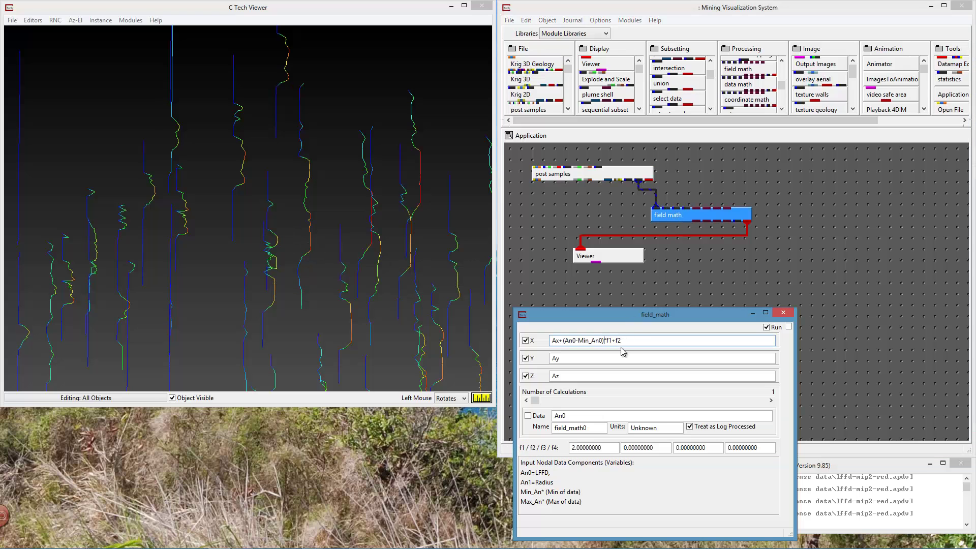
pyautogui.doubleClick(654, 448)
pyautogui.write('2')
pyautogui.click(450, 438)
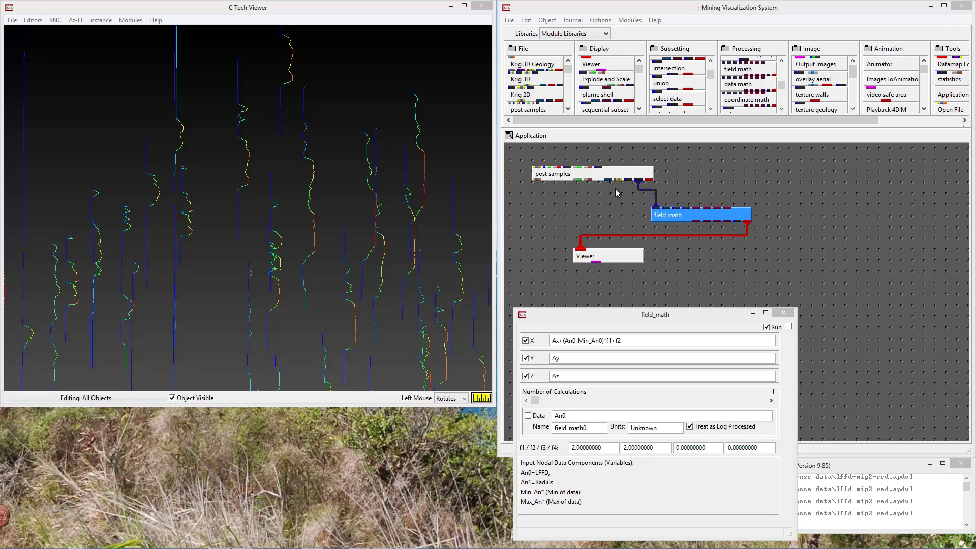
# - Reconnect the red post samples output to the Viewer and compare the tubes with the shifted curves
pyautogui.moveTo(652, 178); pyautogui.dragTo(599, 231)
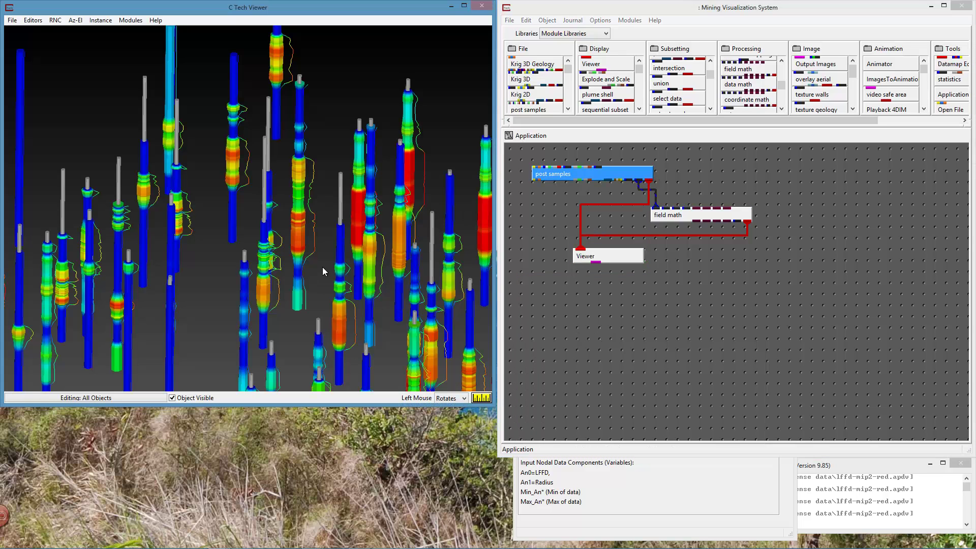
pyautogui.moveTo(317, 245); pyautogui.dragTo(318, 251)
pyautogui.moveTo(306, 192); pyautogui.dragTo(301, 192)
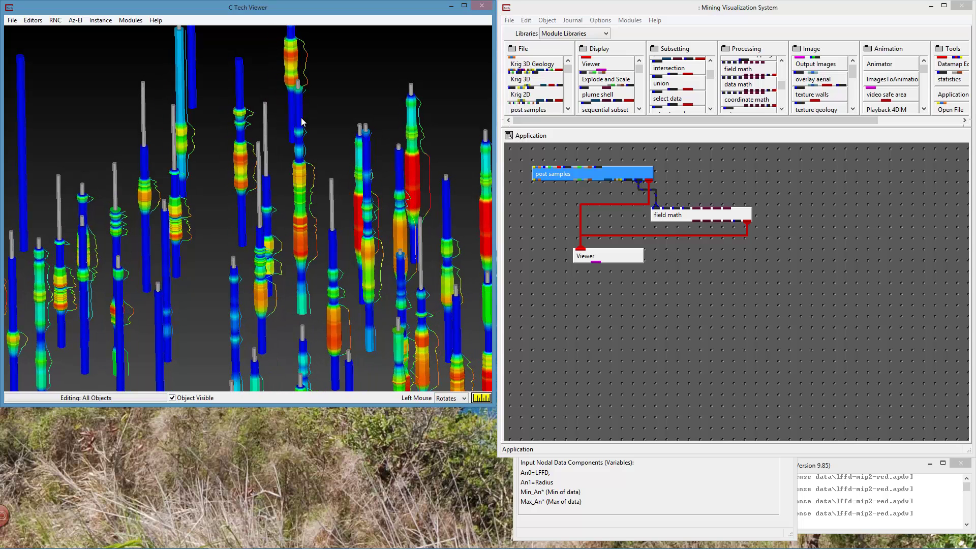
# - Increase the field math f2 offset to 3 and check the curves' spacing from the tubes
pyautogui.doubleClick(663, 450)
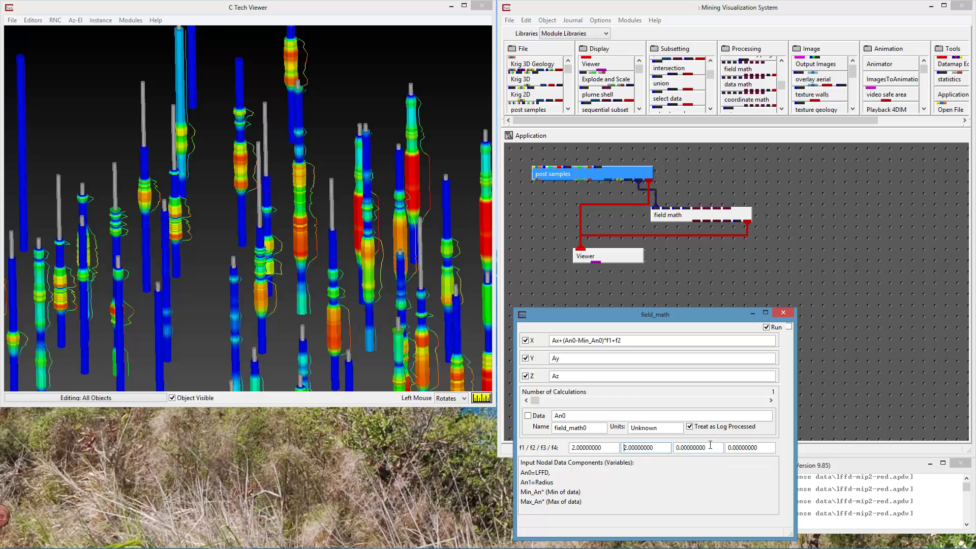
pyautogui.hotkey('shift', 'End')
pyautogui.write('3')
pyautogui.click(355, 440)
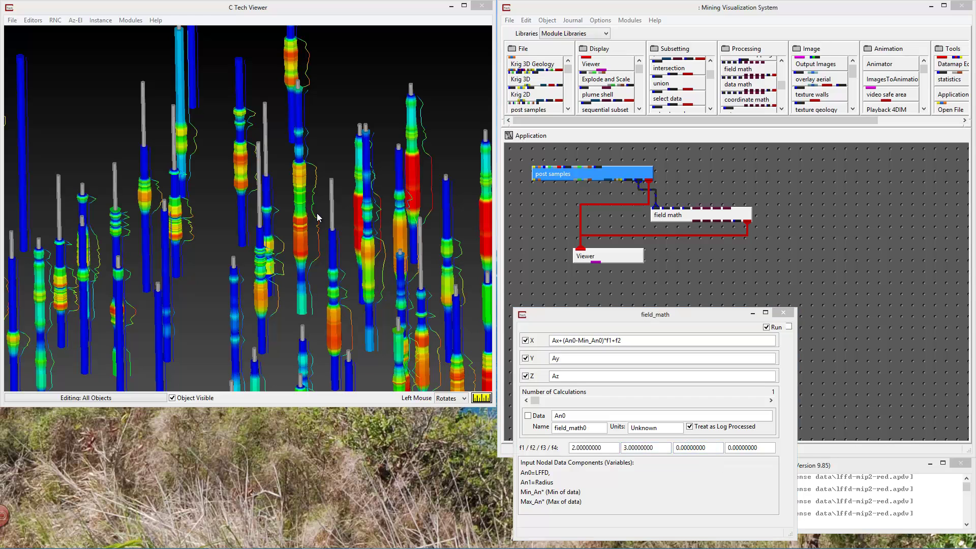
pyautogui.moveTo(315, 234); pyautogui.dragTo(297, 232)
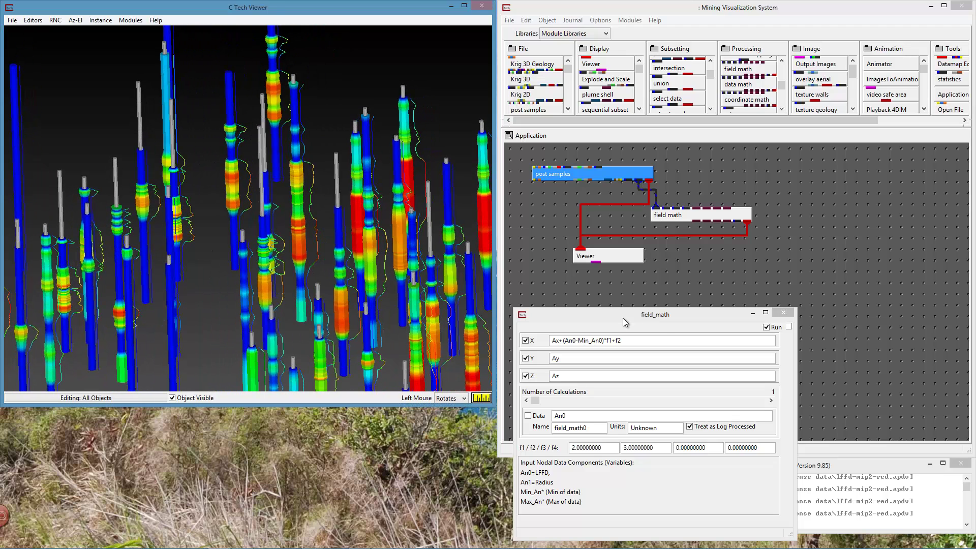
# - Set the maximum radius in the post samples Samples settings to 2 so the tubes have a constant width
pyautogui.doubleClick(628, 174)
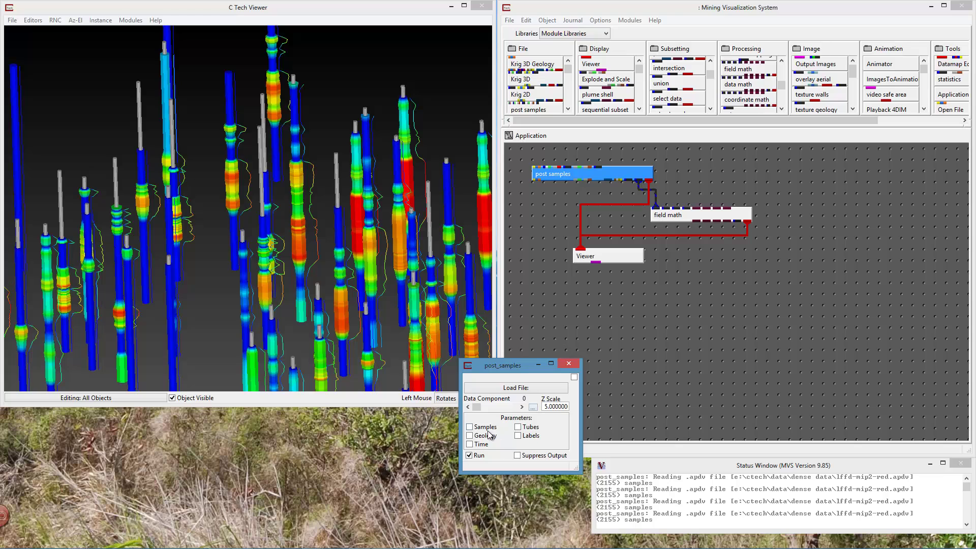
pyautogui.click(469, 427)
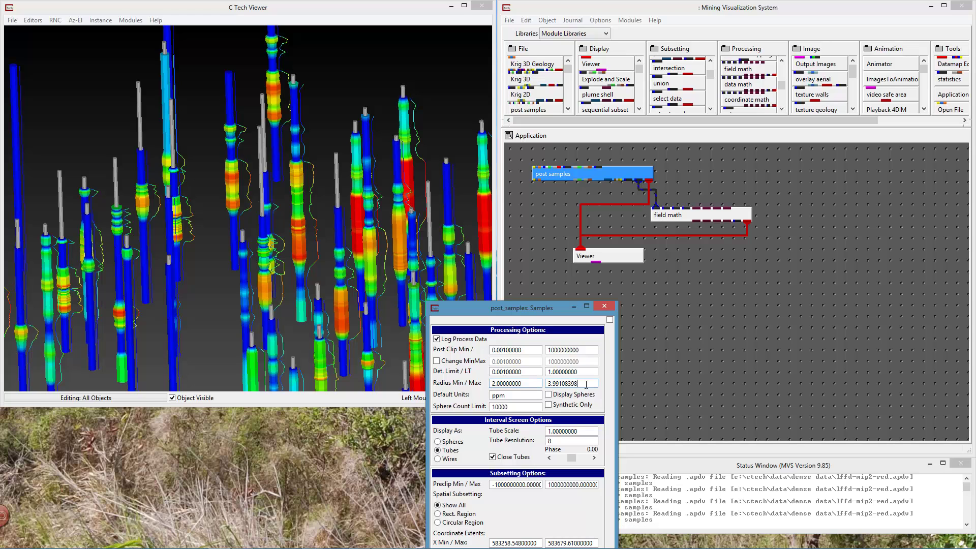
pyautogui.doubleClick(586, 385)
pyautogui.write('2')
pyautogui.click(374, 443)
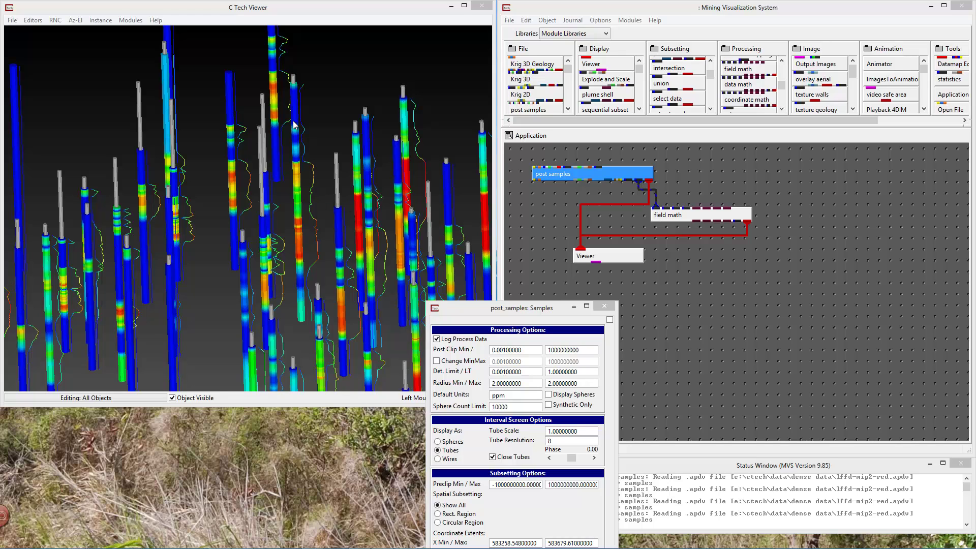
pyautogui.moveTo(311, 206)
pyautogui.mouseDown()
pyautogui.moveTo(313, 183)
pyautogui.moveTo(311, 203)
pyautogui.mouseUp()
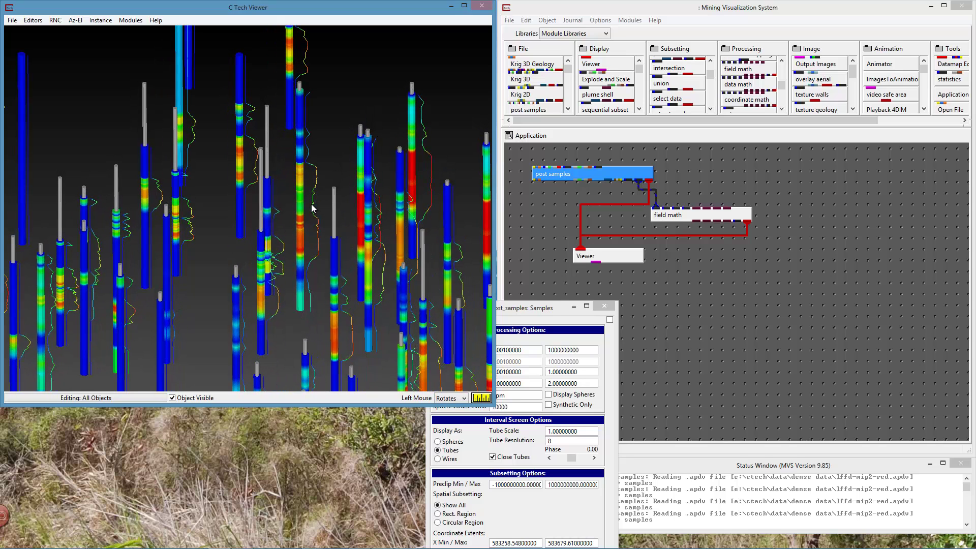
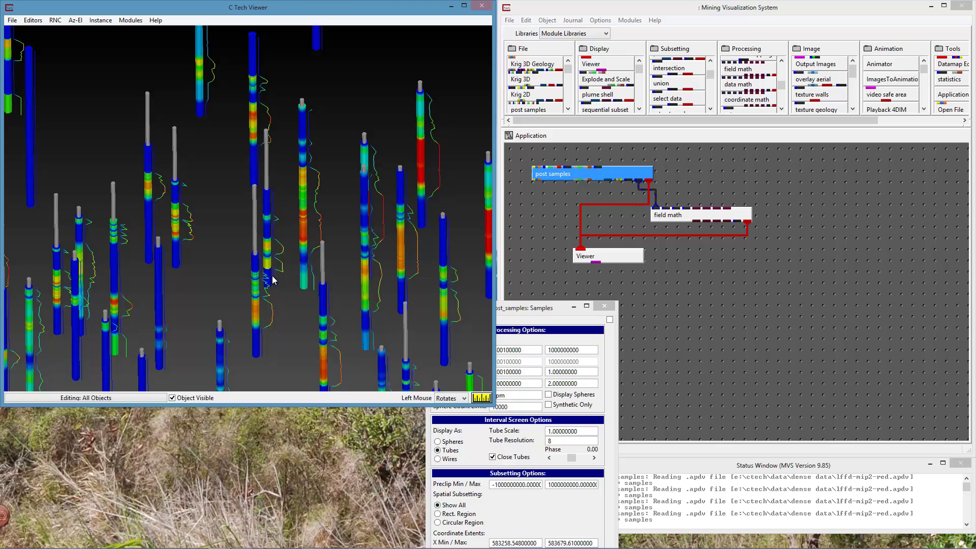
# - Open the Viewer's azimuth and elevation settings and inspect the curves at about 40° elevation and from directly above at 90°
pyautogui.click(74, 20)
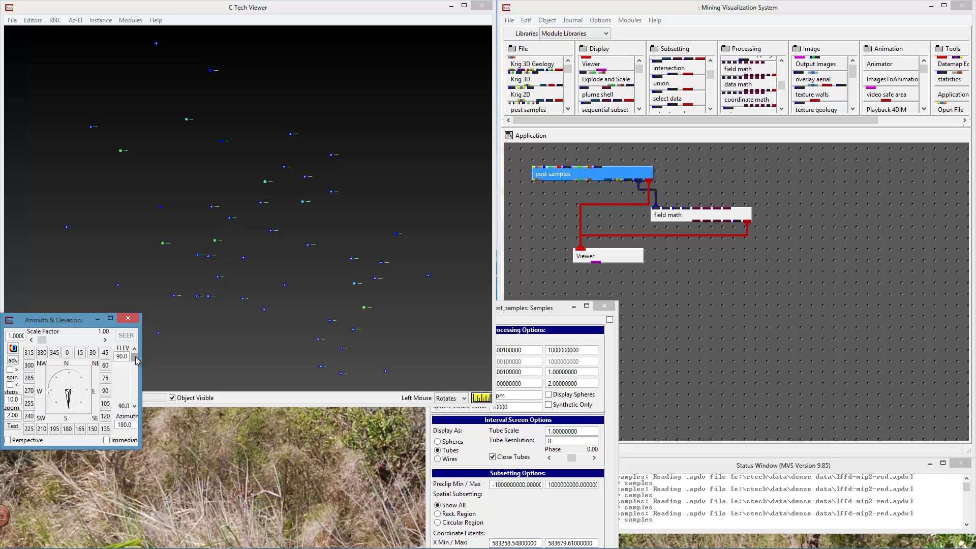
pyautogui.moveTo(135, 359); pyautogui.dragTo(137, 372)
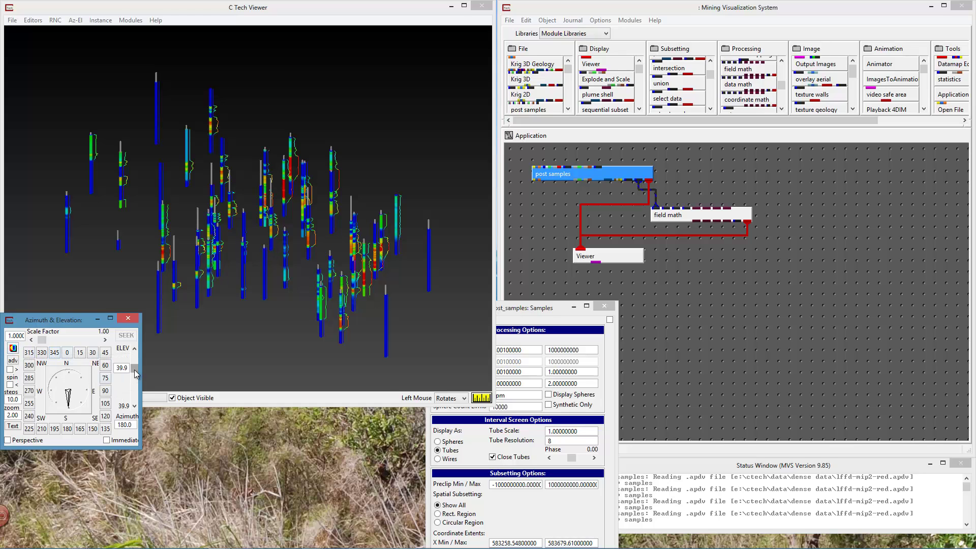
pyautogui.moveTo(134, 367); pyautogui.dragTo(136, 350)
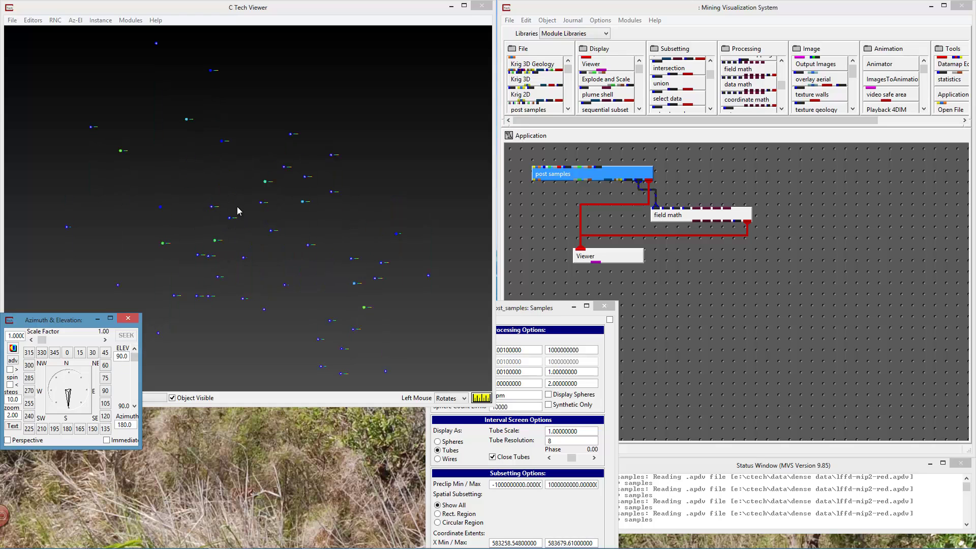
# - Move the offset term from X to Y in field math, making X Ax and Y Ay+(An0-Min_An0)*f1+f2
pyautogui.click(674, 225)
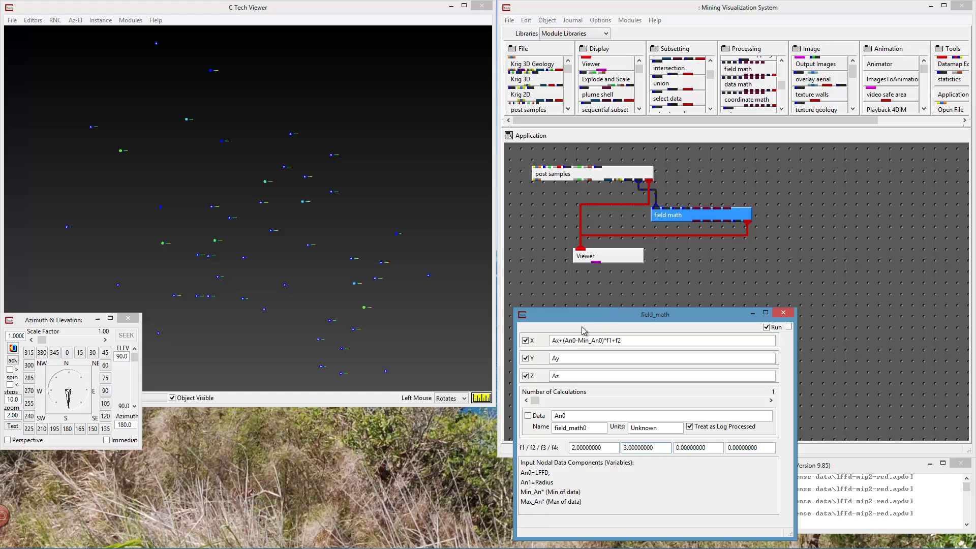
pyautogui.moveTo(558, 340); pyautogui.dragTo(623, 340)
pyautogui.hotkey('ctrl', 'c')
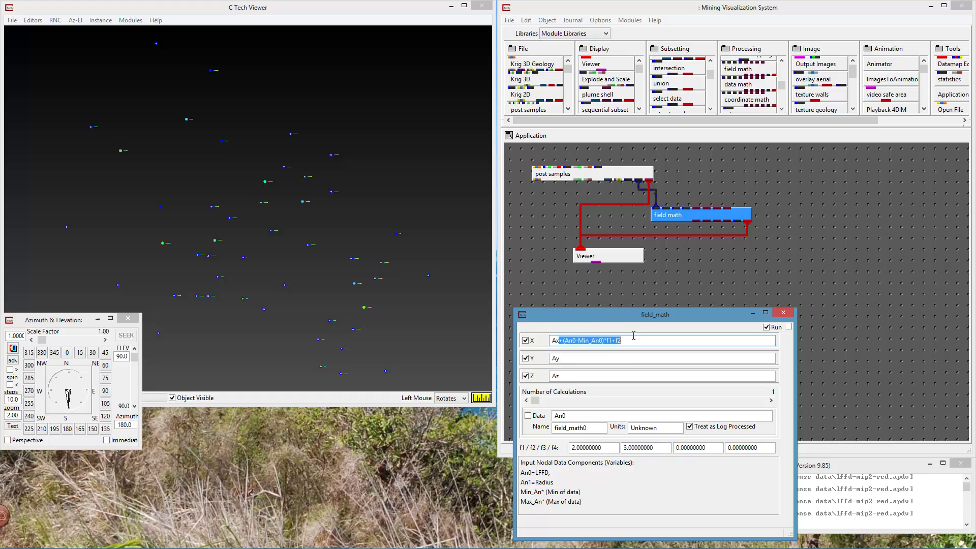
pyautogui.press('BackSpace')
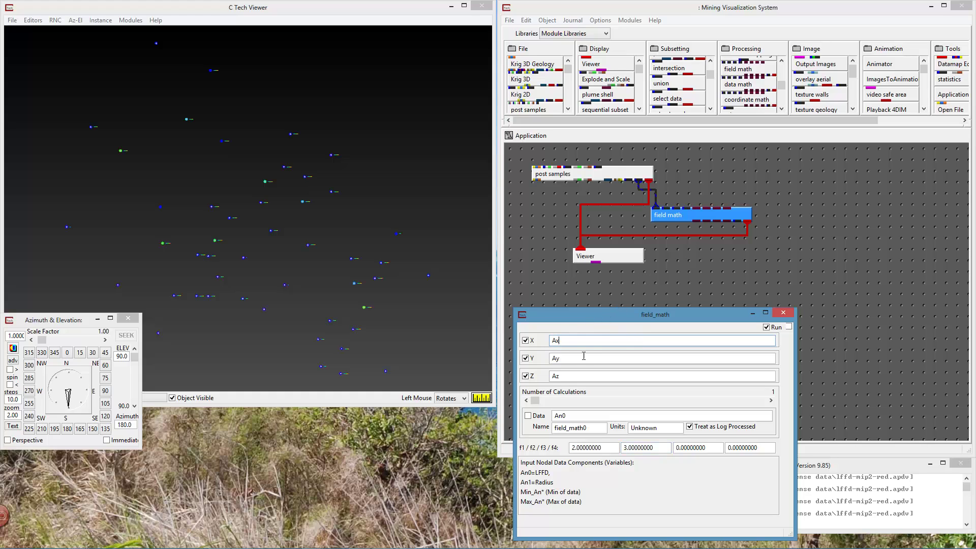
pyautogui.hotkey('ctrl', 'v')
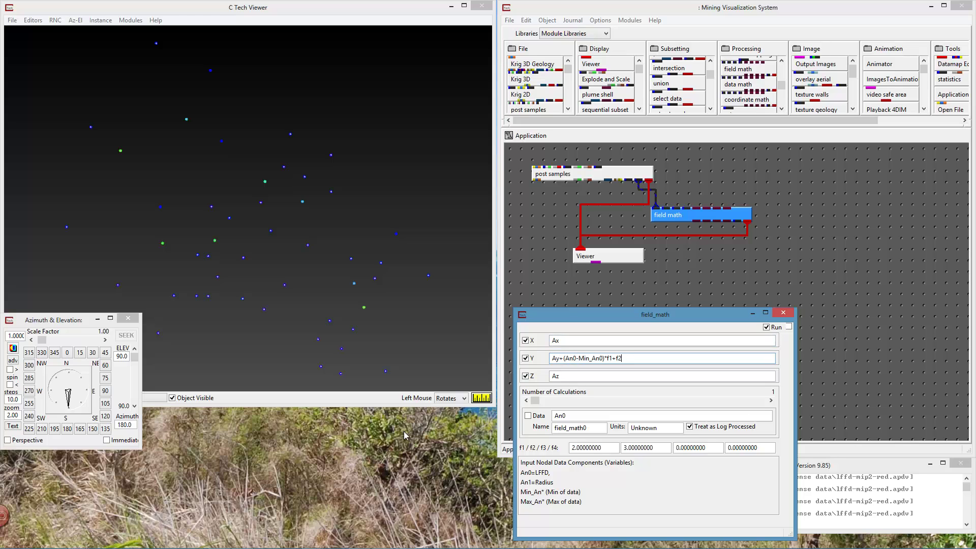
pyautogui.click(376, 452)
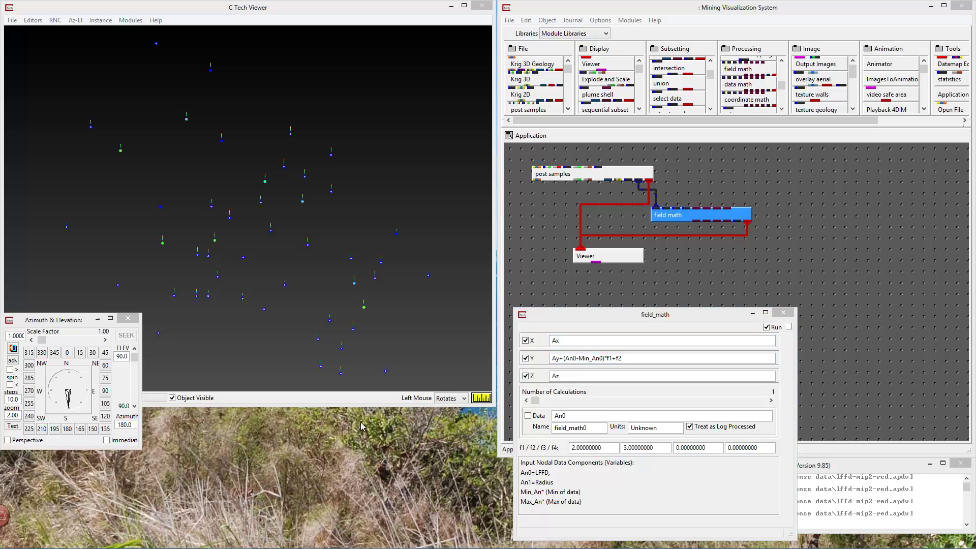
pyautogui.moveTo(258, 334); pyautogui.dragTo(188, 283)
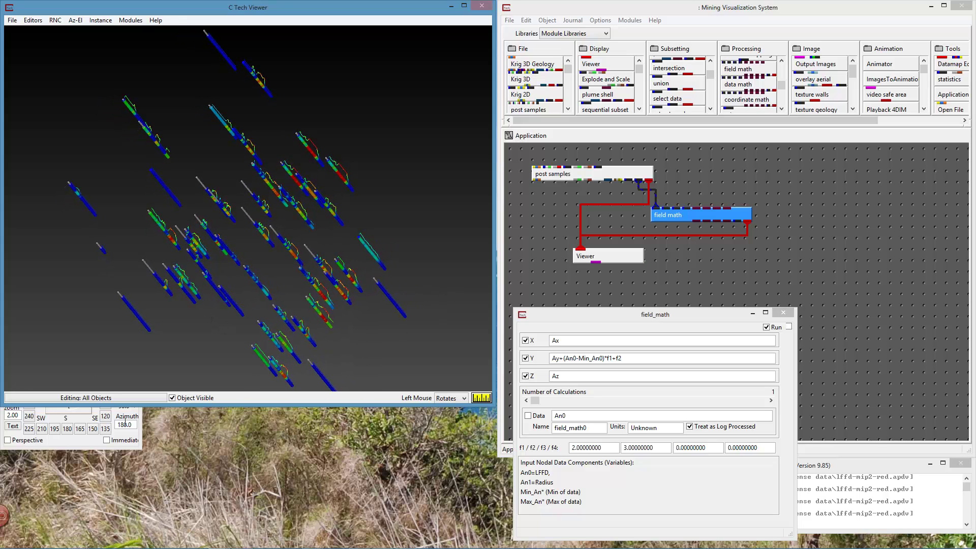
# - View the Y-offset curves from azimuths 90 and 135, using an elevation of 40
pyautogui.click(142, 409)
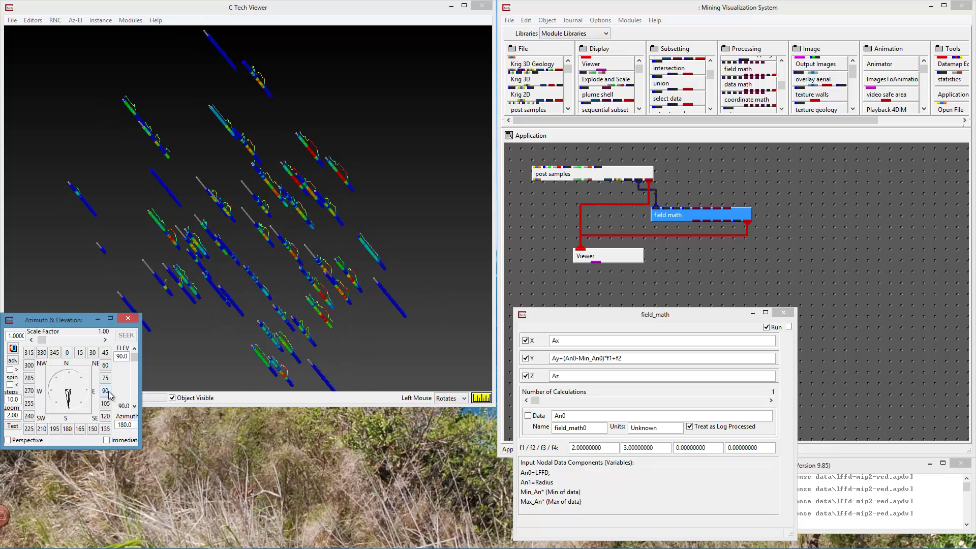
pyautogui.click(106, 390)
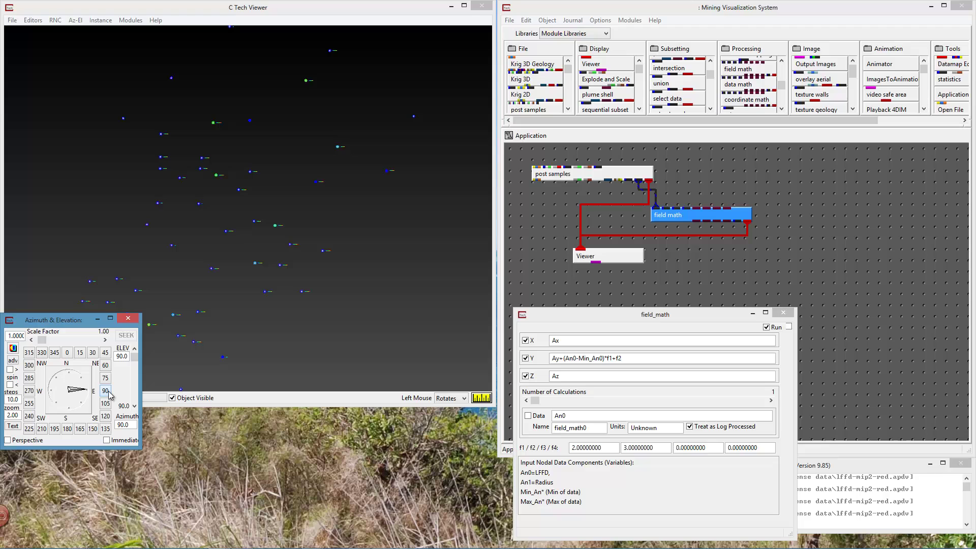
pyautogui.click(136, 393)
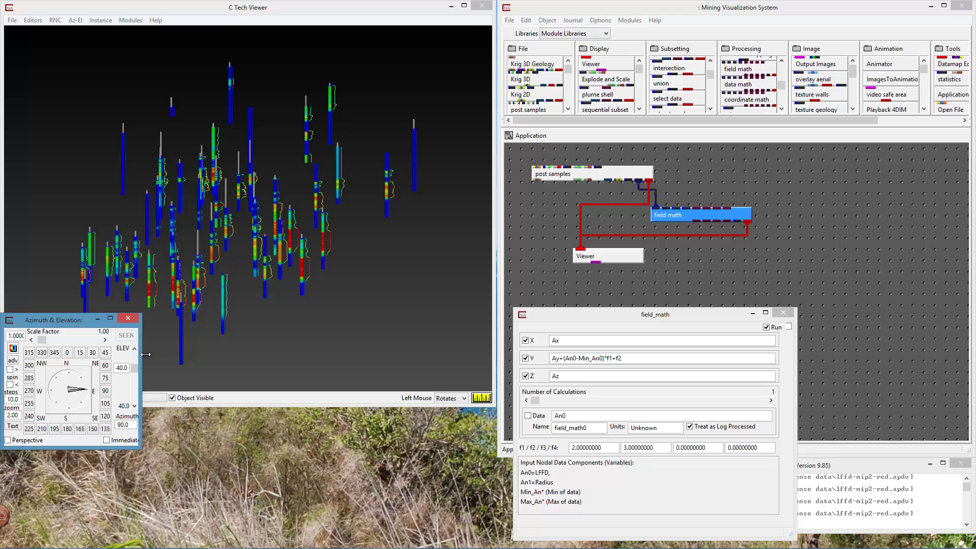
pyautogui.click(106, 428)
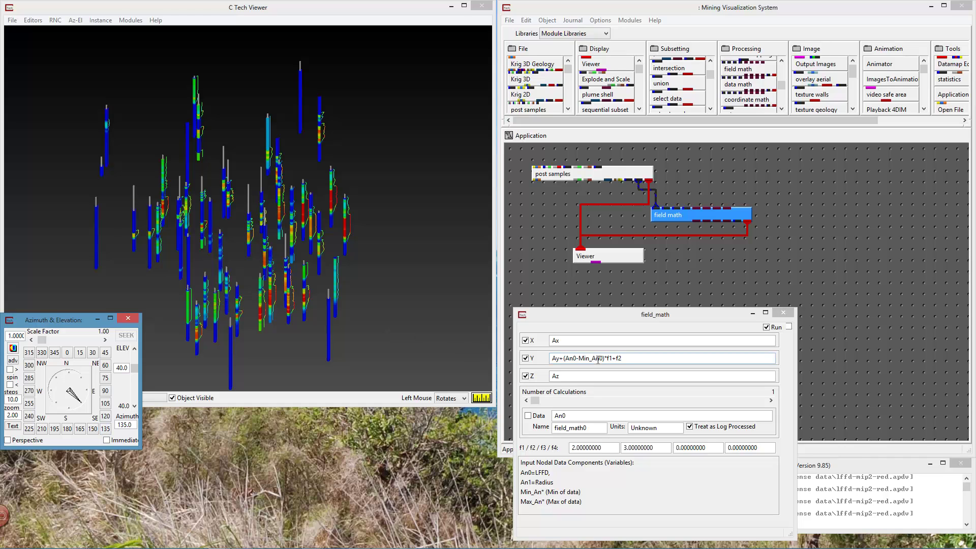
# - Add the offset term back to the X expression in field math, making it Ax+(An0-Min_An0)*f1+f2 alongside the Y offset
pyautogui.click(564, 340)
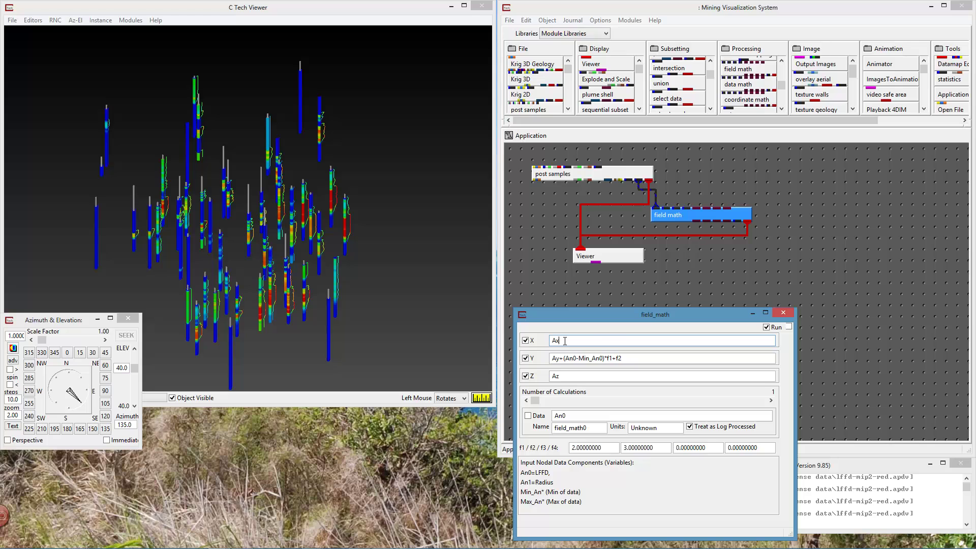
pyautogui.hotkey('ctrl', 'v')
pyautogui.click(416, 332)
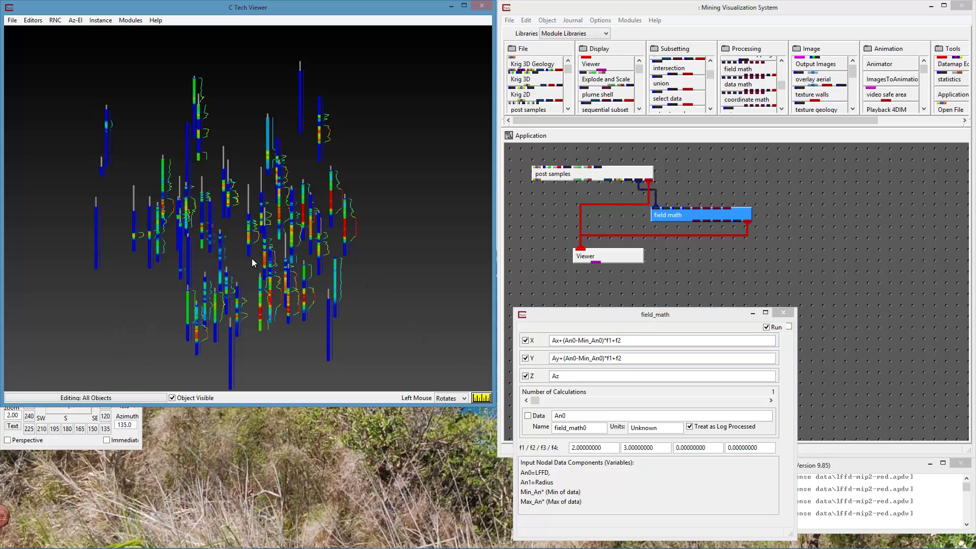
pyautogui.moveTo(251, 261); pyautogui.dragTo(243, 279)
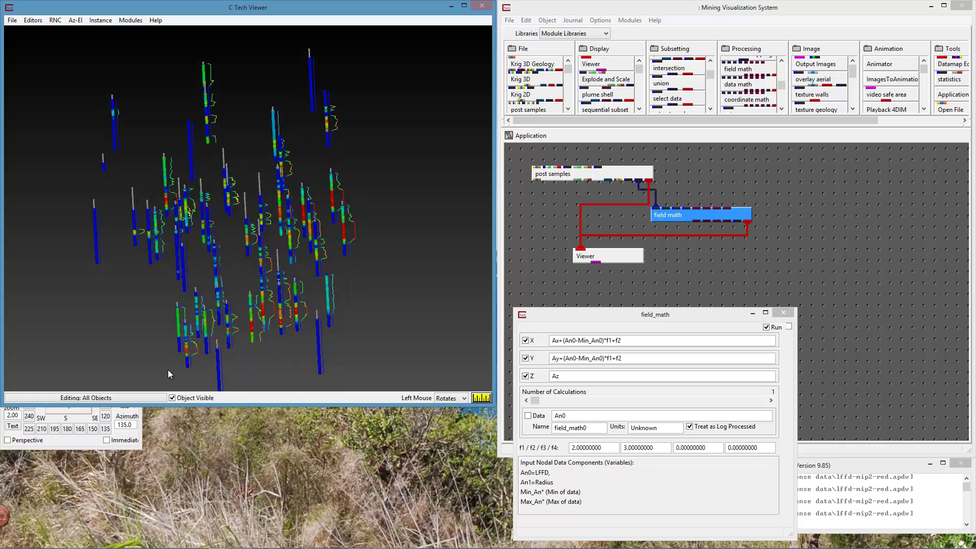
# - Reset the Viewer to a top view, and inspect the diagonally offset curves at azimuth 135 and elevation 40, close up
pyautogui.click(139, 408)
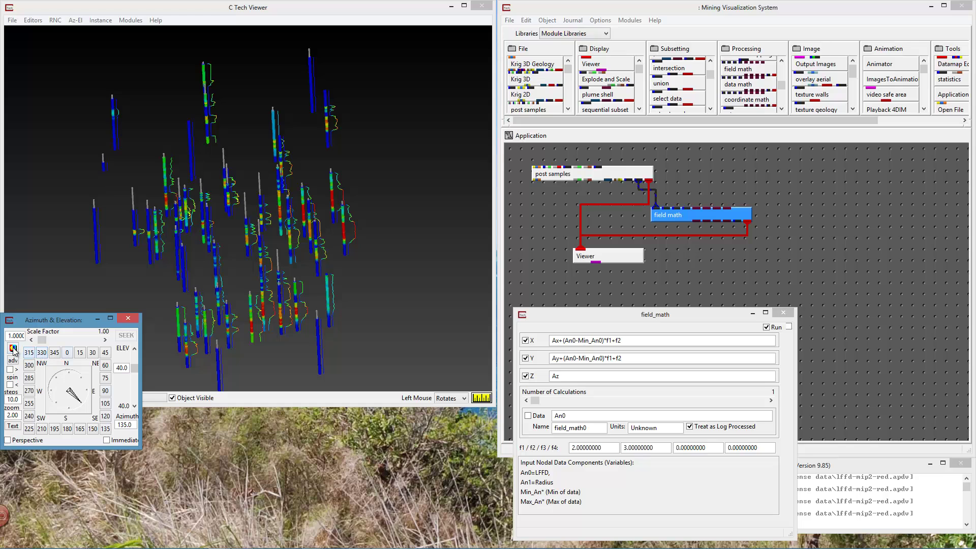
pyautogui.click(75, 20)
pyautogui.click(60, 41)
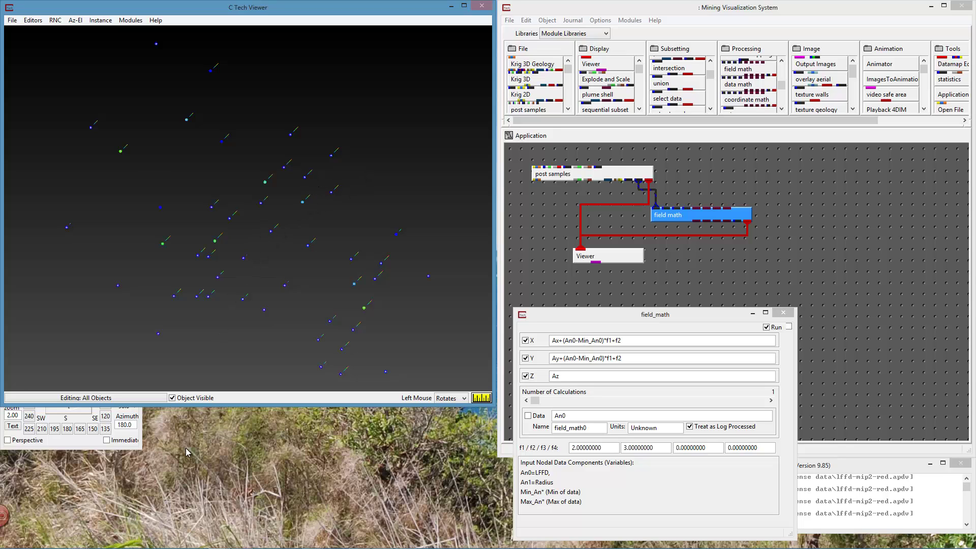
pyautogui.click(105, 428)
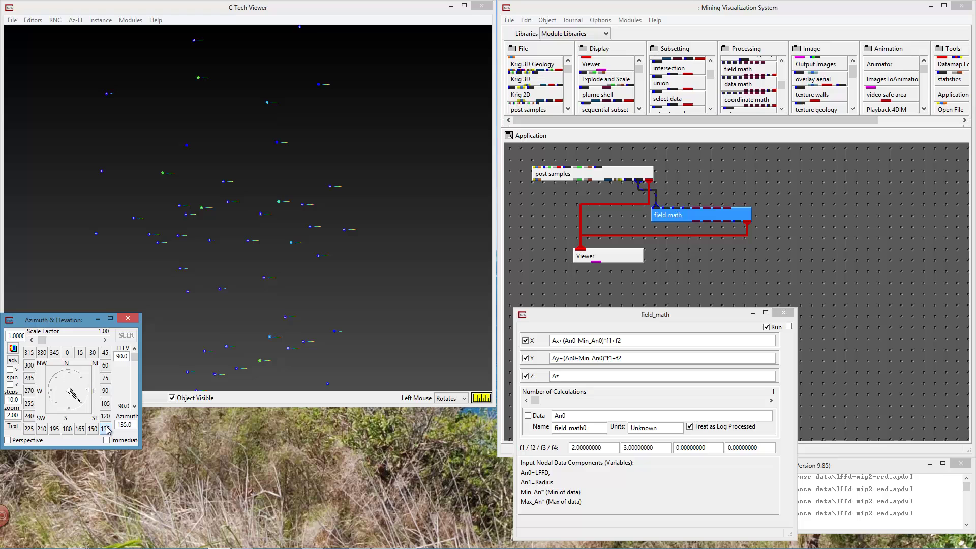
pyautogui.click(136, 383)
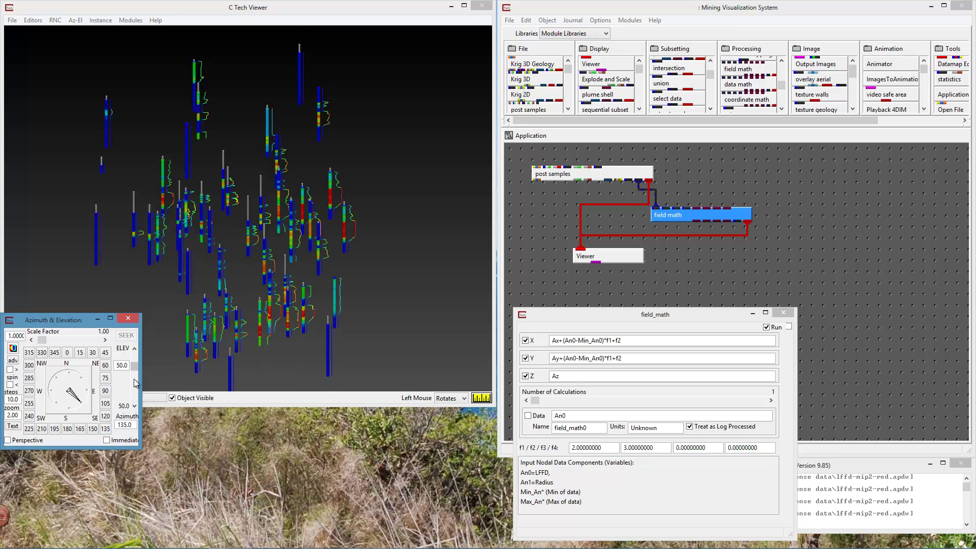
pyautogui.click(135, 383)
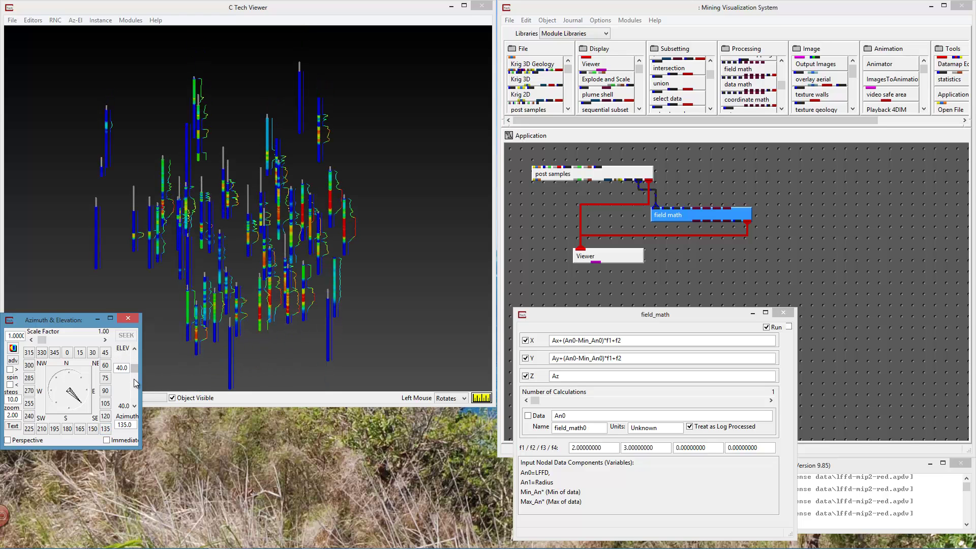
pyautogui.click(268, 315)
pyautogui.scroll(2, 269, 311)
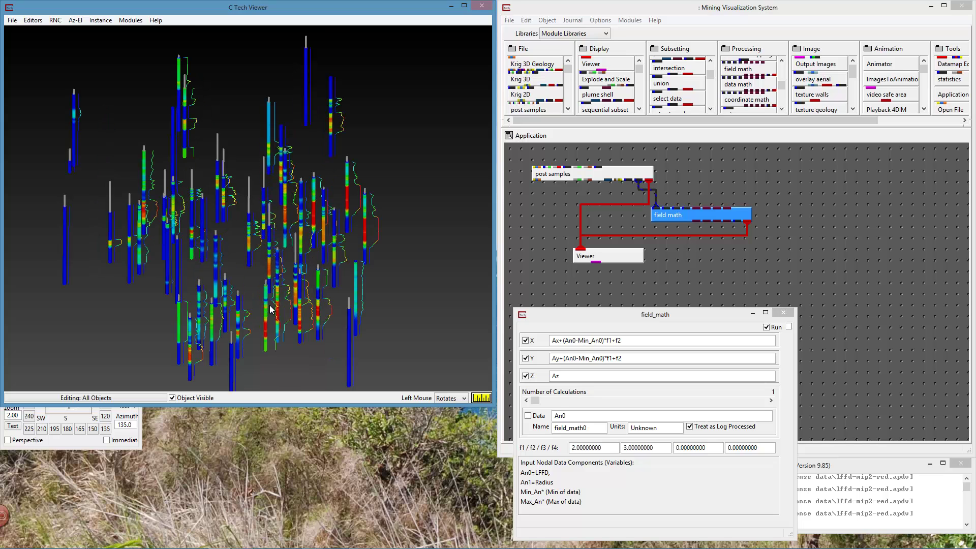
# - Replace the data-minus-minimum term with An1 in field math, making X Ax+(An1)*f1+f2 and Y Ay+(An1)*f1+f2
pyautogui.scroll(3, 269, 309)
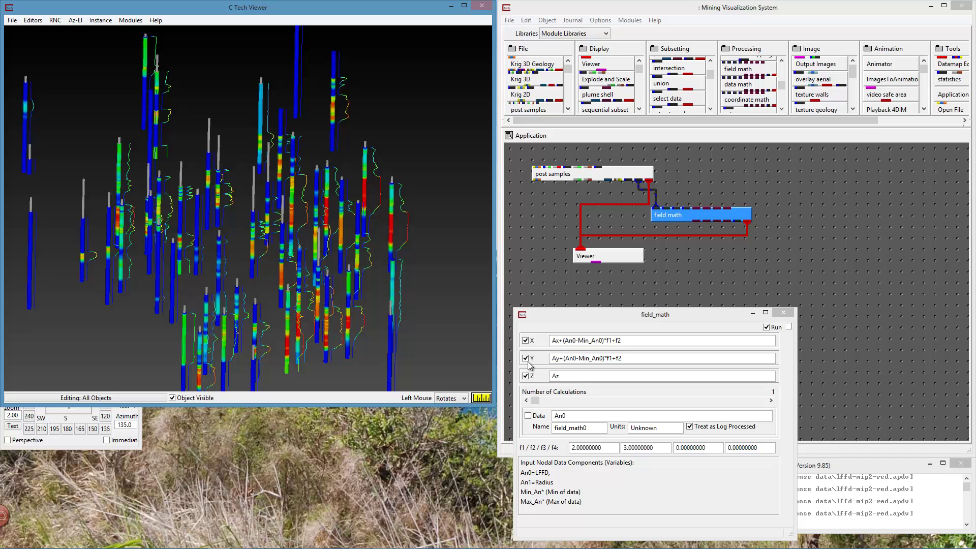
pyautogui.click(58, 442)
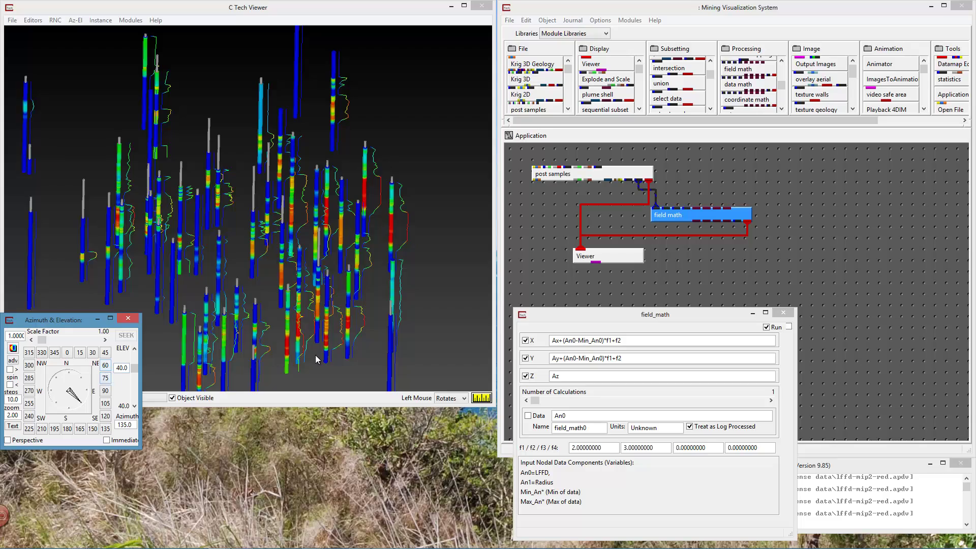
pyautogui.moveTo(316, 360); pyautogui.dragTo(106, 267)
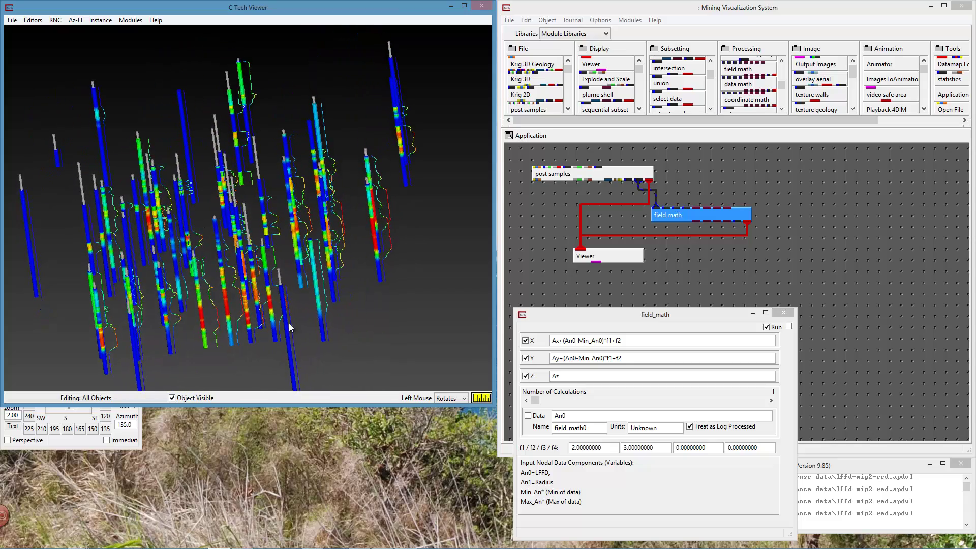
pyautogui.moveTo(289, 323); pyautogui.dragTo(357, 348)
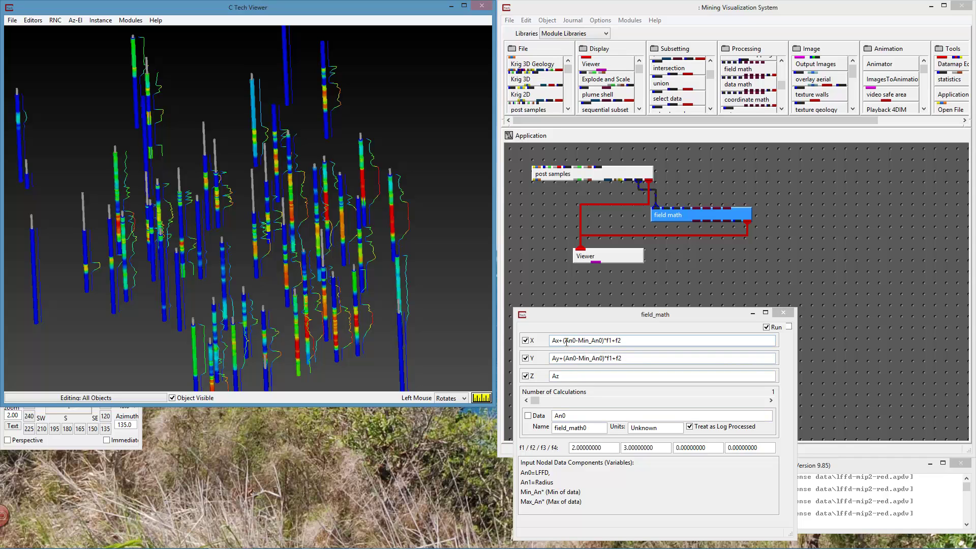
pyautogui.moveTo(573, 341); pyautogui.dragTo(602, 341)
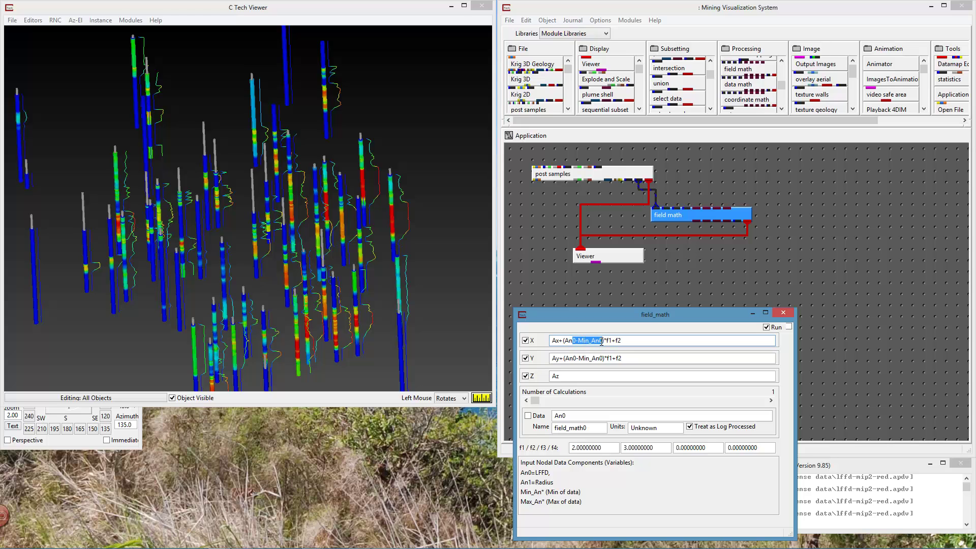
pyautogui.write('1')
pyautogui.moveTo(572, 358); pyautogui.dragTo(604, 358)
pyautogui.write('1')
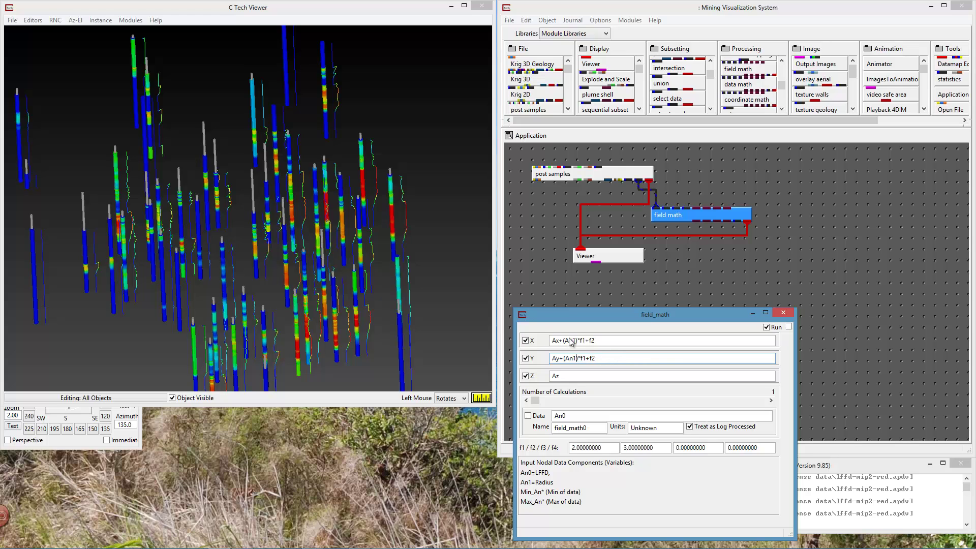
pyautogui.click(381, 273)
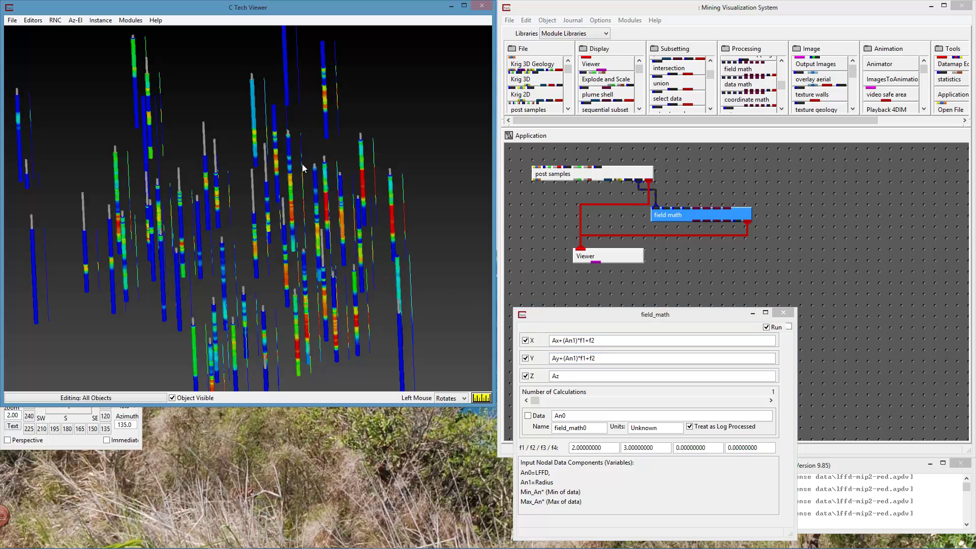
# - Set the maximum sample radius to 4 in post samples and inspect the resulting tubes and curves
pyautogui.click(578, 174)
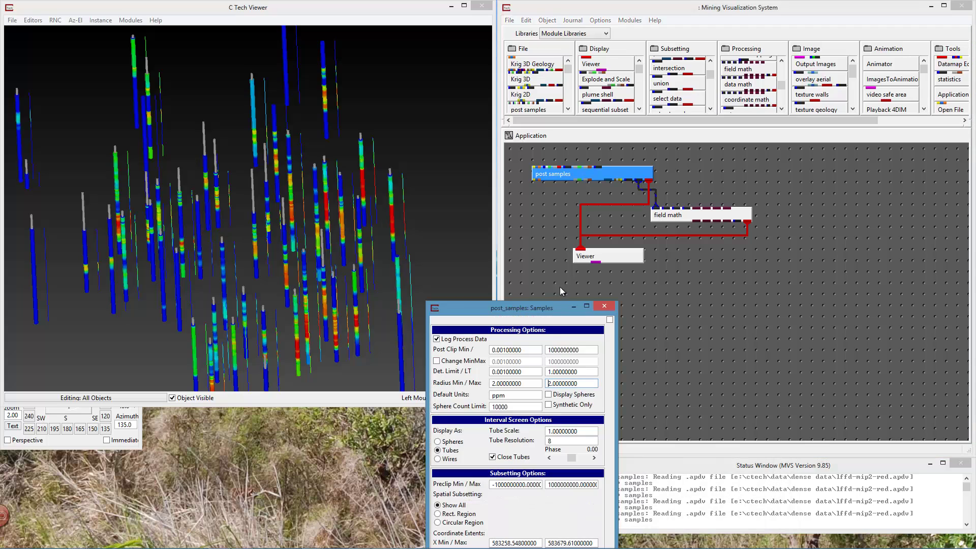
pyautogui.moveTo(579, 383); pyautogui.dragTo(546, 385)
pyautogui.write('4')
pyautogui.click(354, 311)
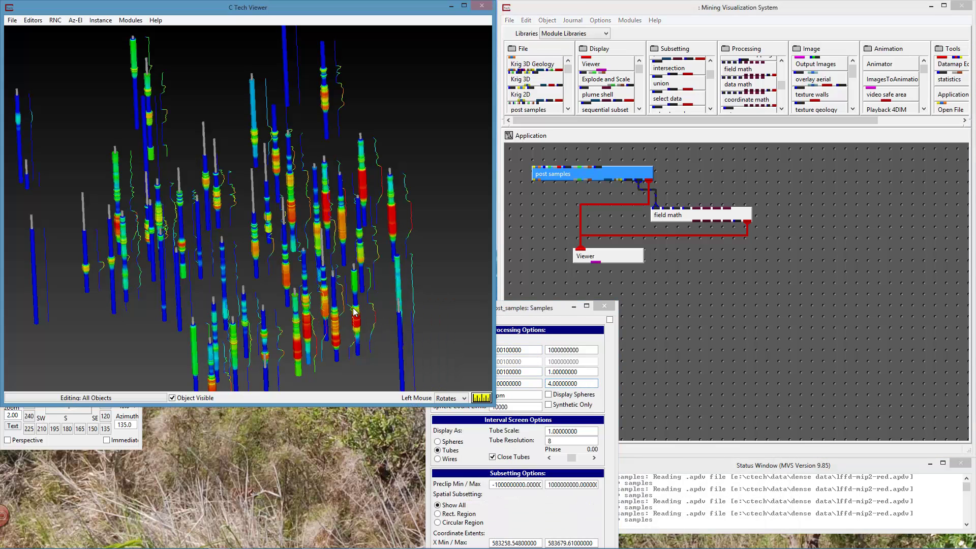
pyautogui.moveTo(354, 311); pyautogui.dragTo(300, 272)
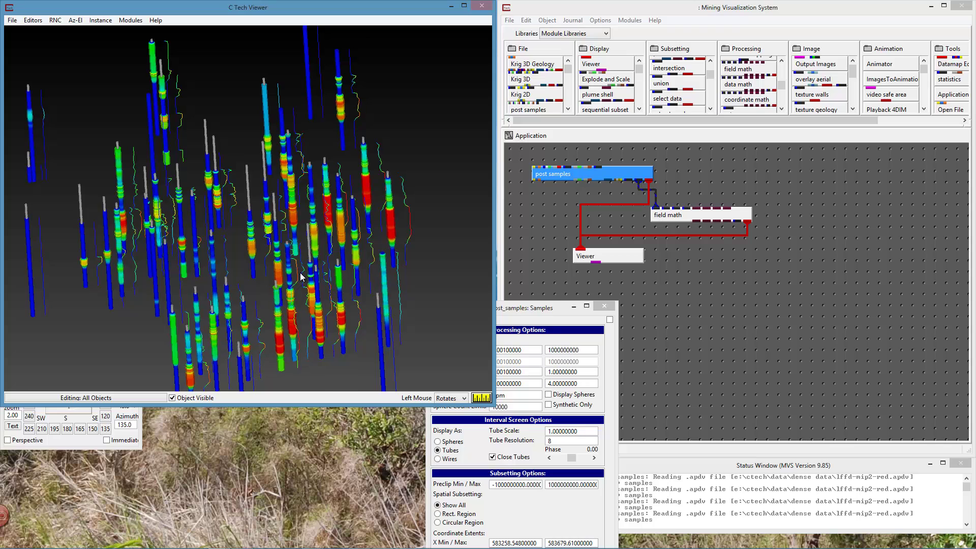
# - Reopen the field math module's settings
pyautogui.click(681, 218)
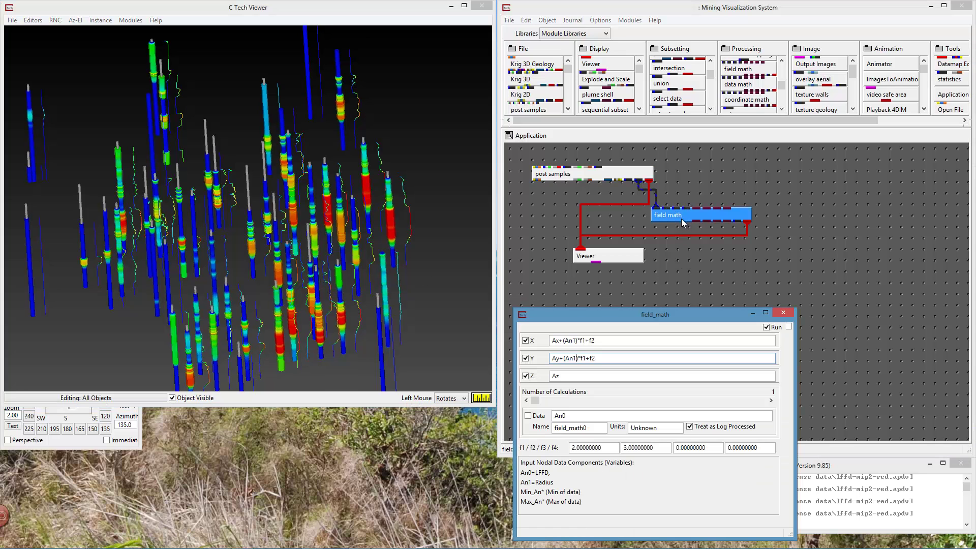